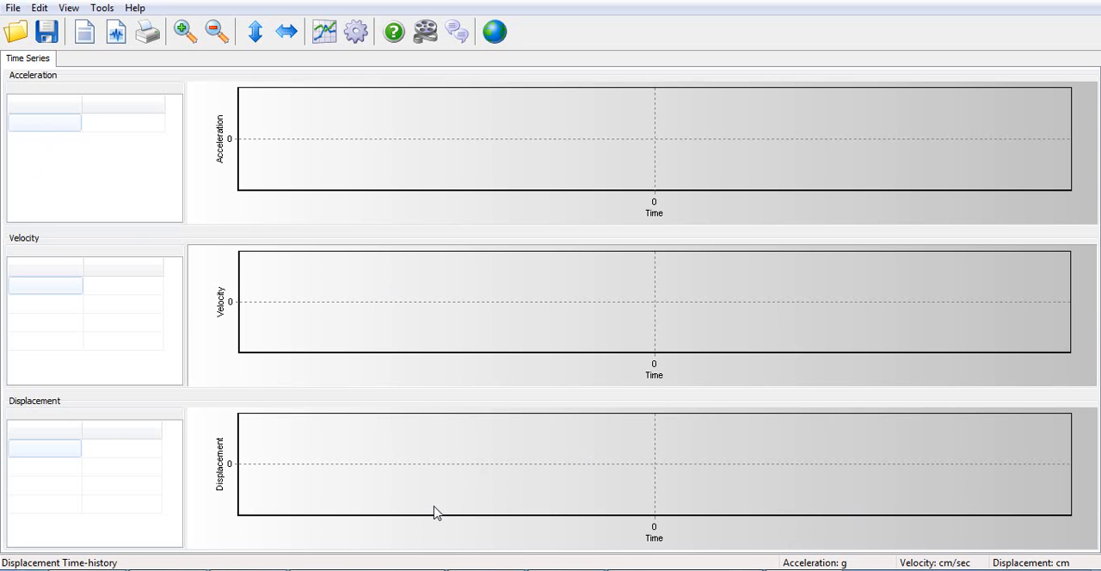
- Switch to Excel and copy all acceleration values of the NGA 126 - X Component, starting from cell B3
click(423, 569)
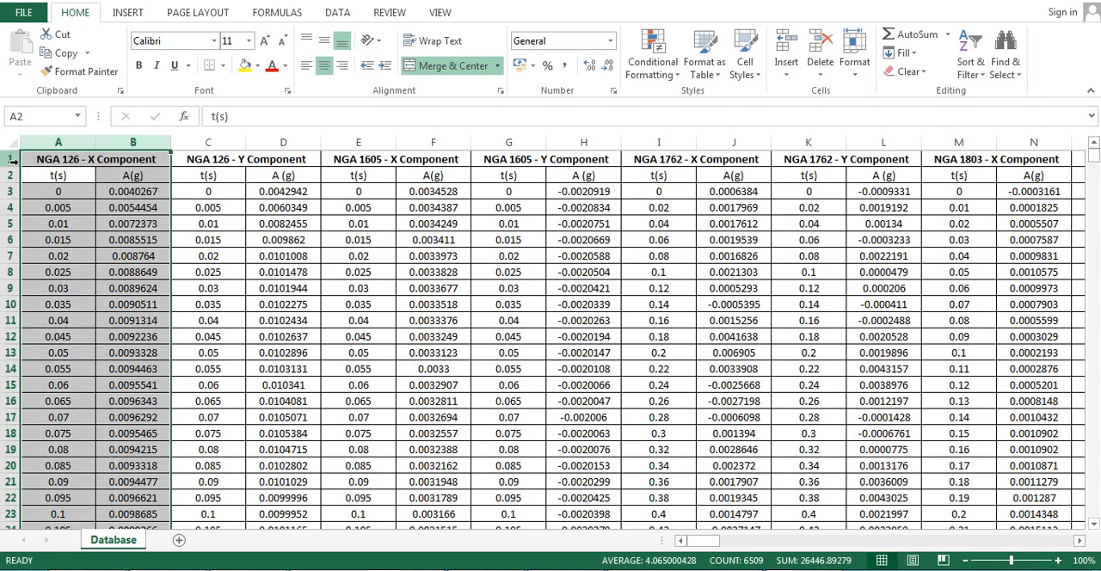
click(137, 193)
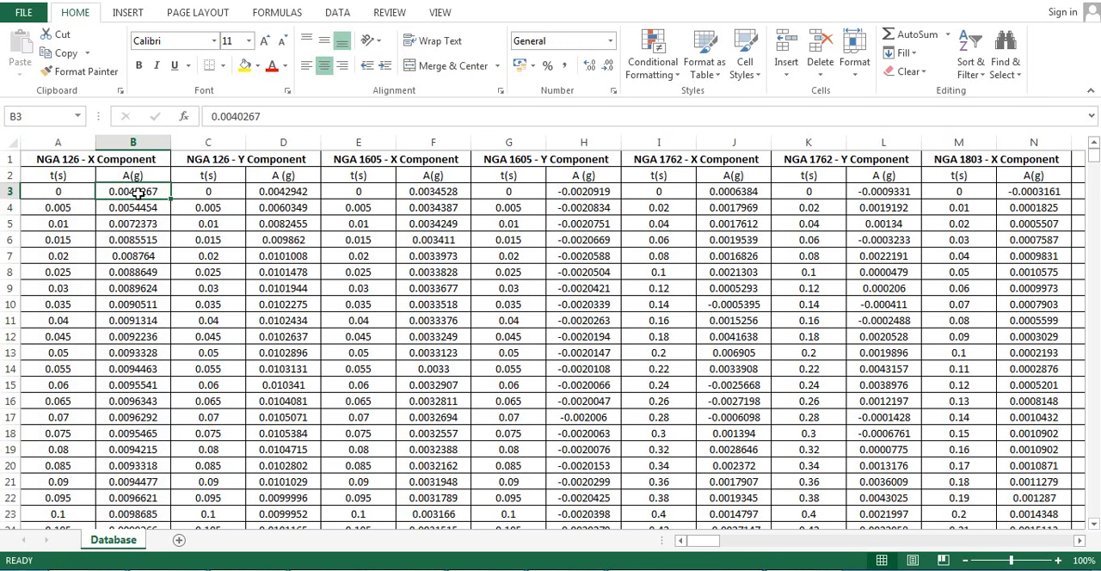
key(ctrl+shift+Down)
key(ctrl+c)
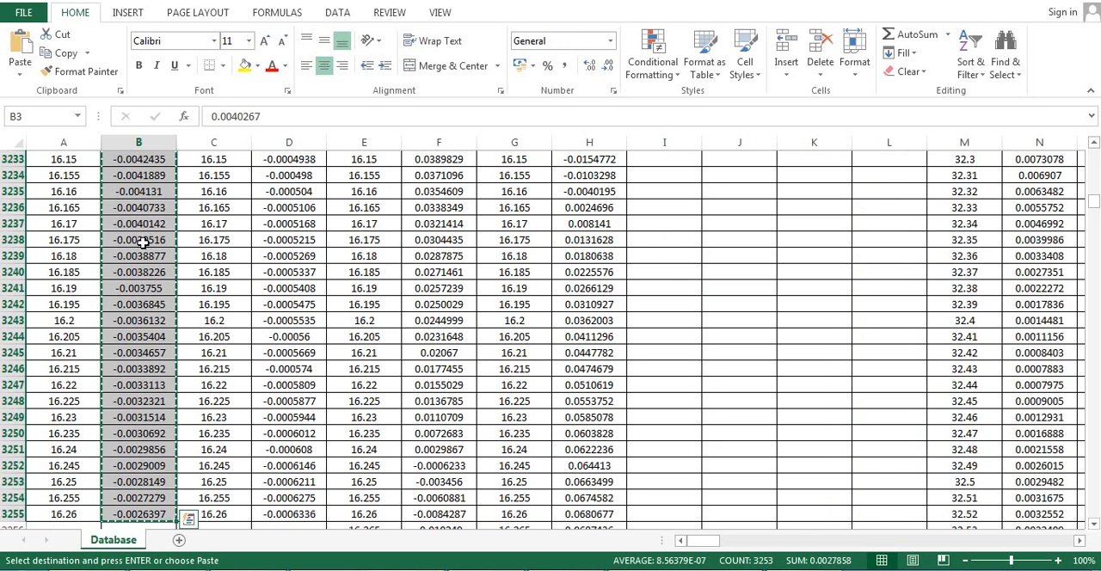
drag(1094, 205, 1093, 154)
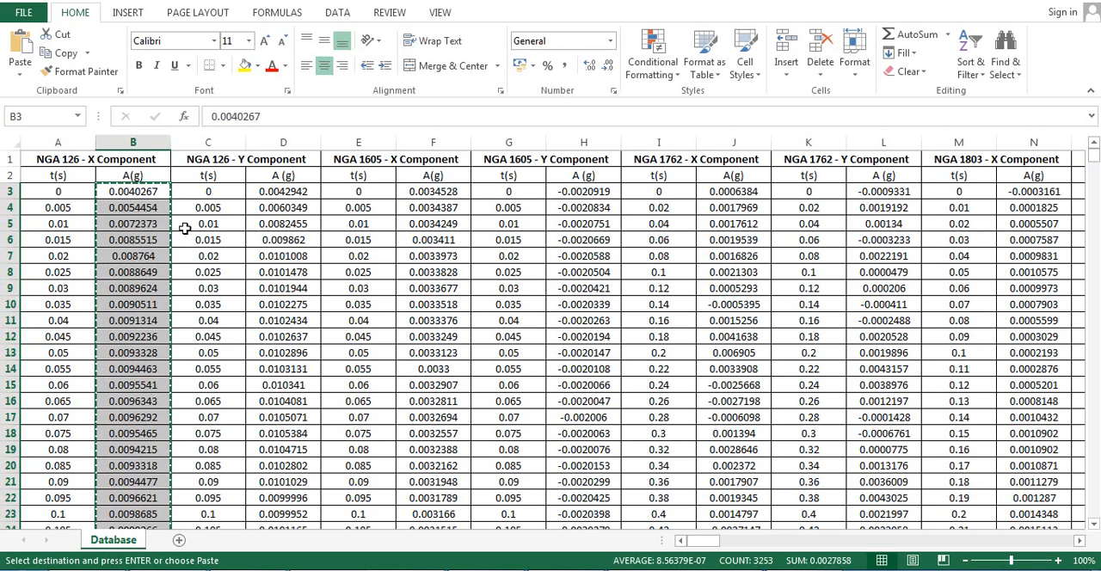
- Switch to SeismoSignal and paste the copied values into the acceleration column, keeping the scaling factor at 1.0
click(902, 569)
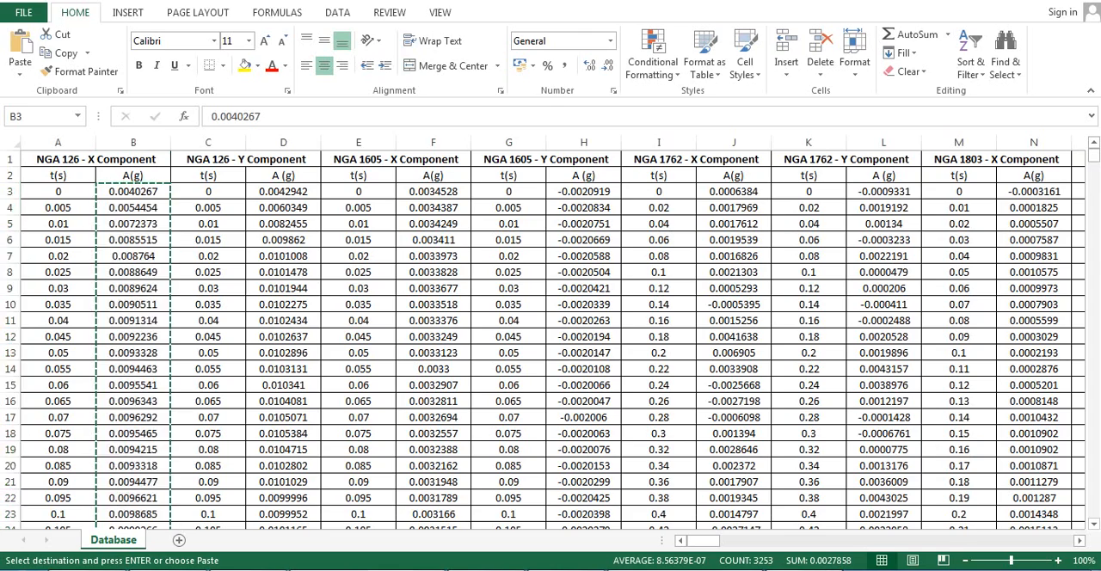
click(111, 128)
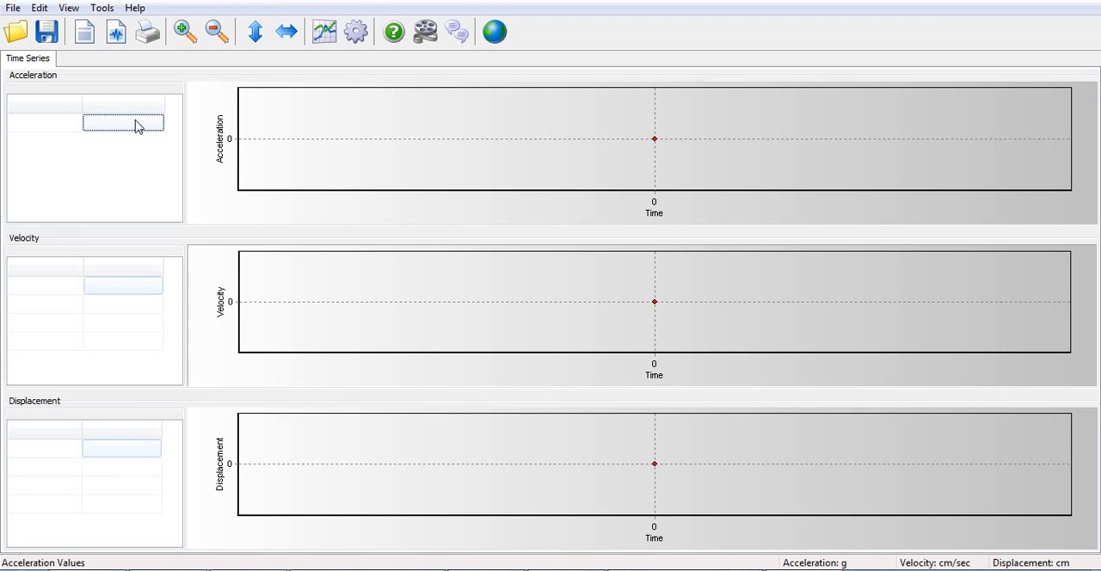
right_click(121, 127)
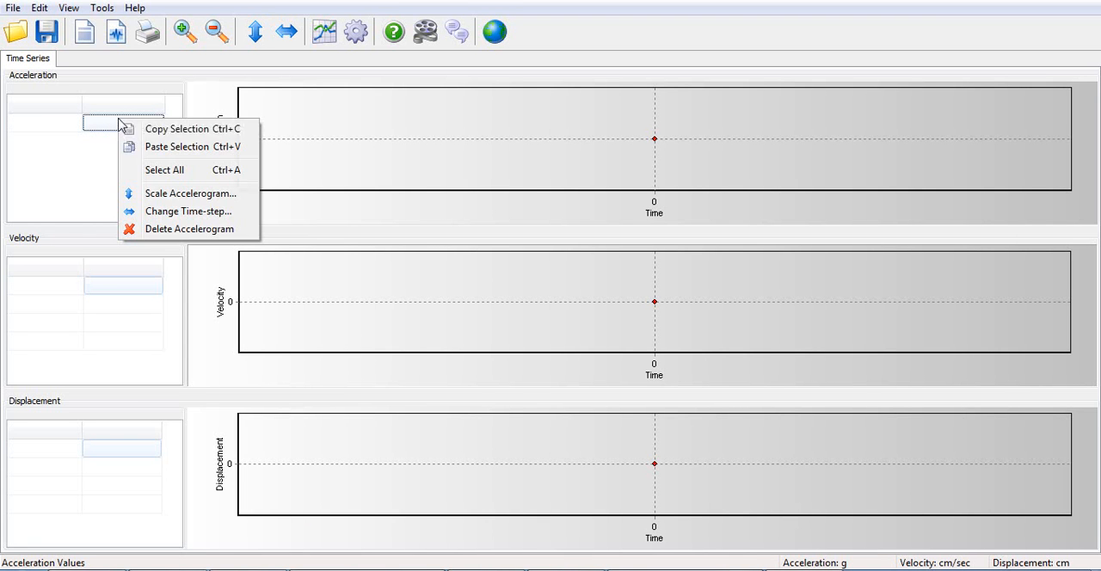
click(192, 148)
double_click(568, 256)
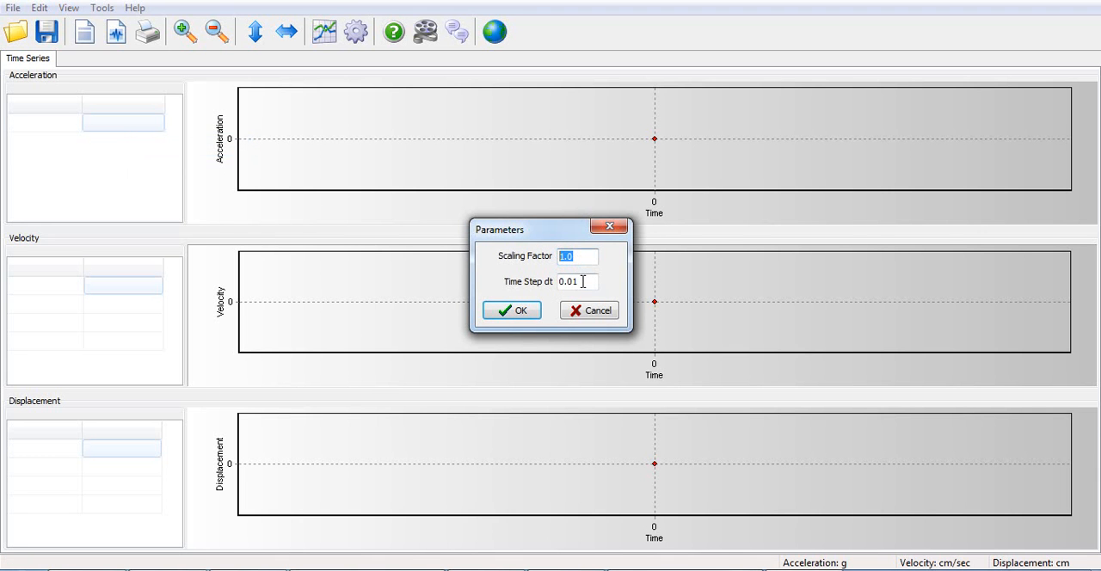
double_click(583, 281)
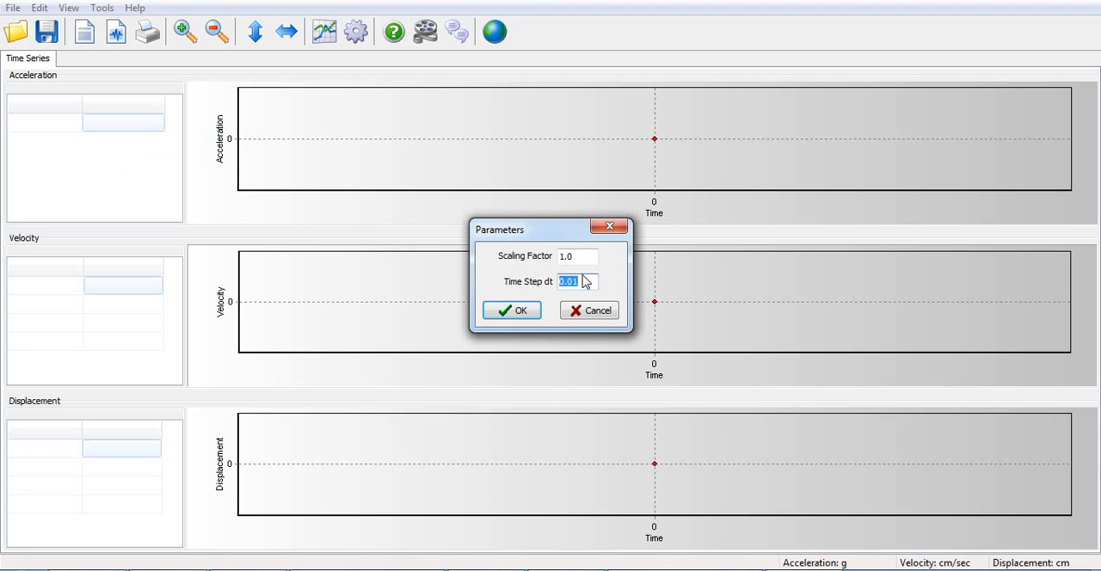
- Switch to Excel and check the time interval between the first two NGA 126 - X Component time values
click(414, 570)
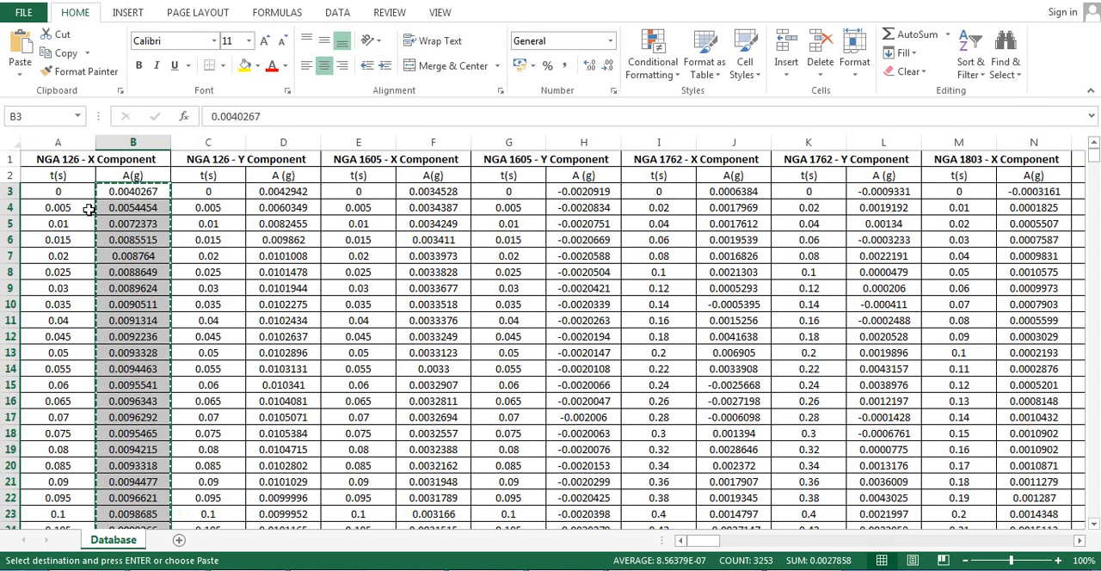
click(62, 206)
click(57, 195)
click(61, 207)
click(64, 195)
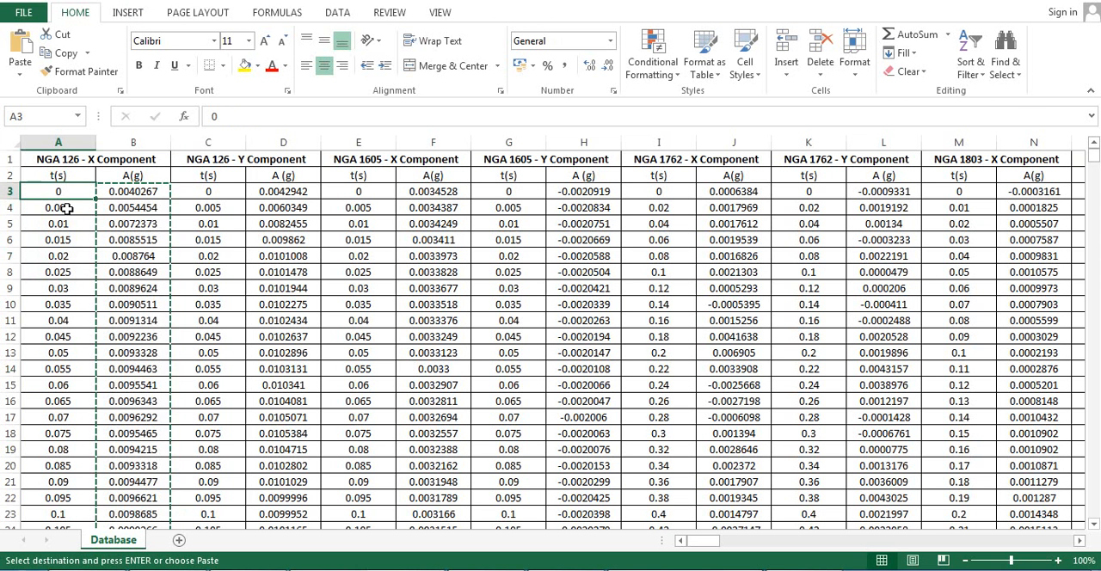
click(66, 209)
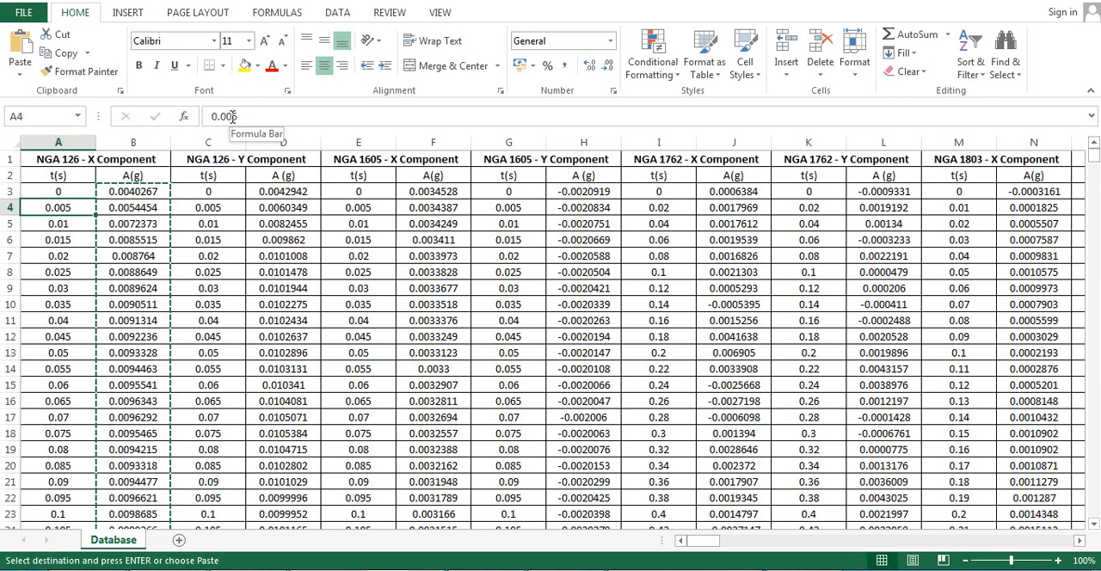
- Switch back to SeismoSignal, set the time step dt to 0.005 and complete the acceleration import
click(781, 569)
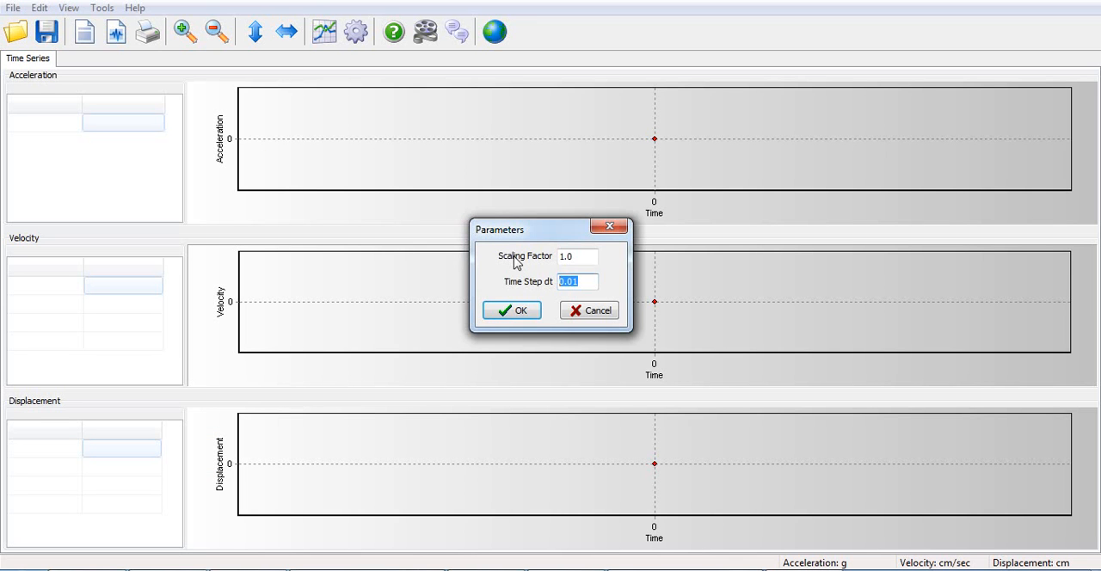
text(0.05)
click(509, 310)
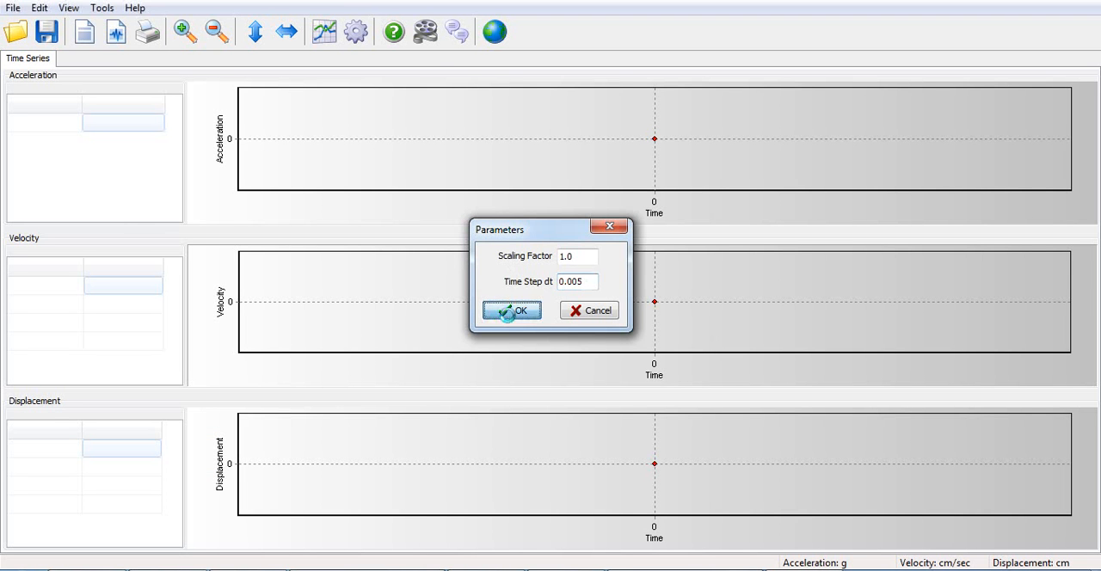
click(660, 309)
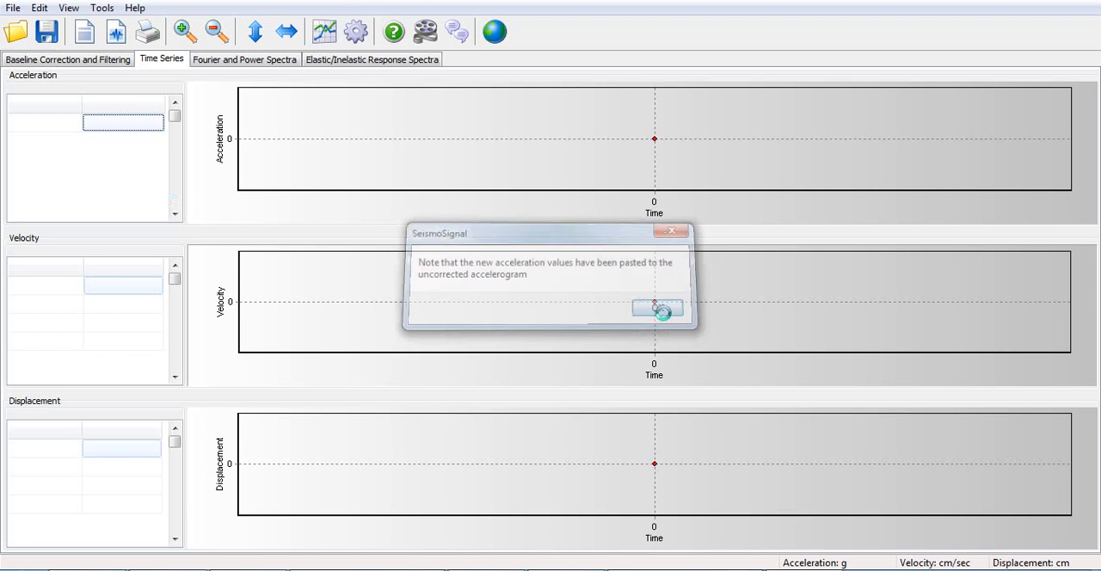
- Compare the last time value in the acceleration table with the end of the time column in Excel
drag(172, 123, 165, 215)
click(24, 197)
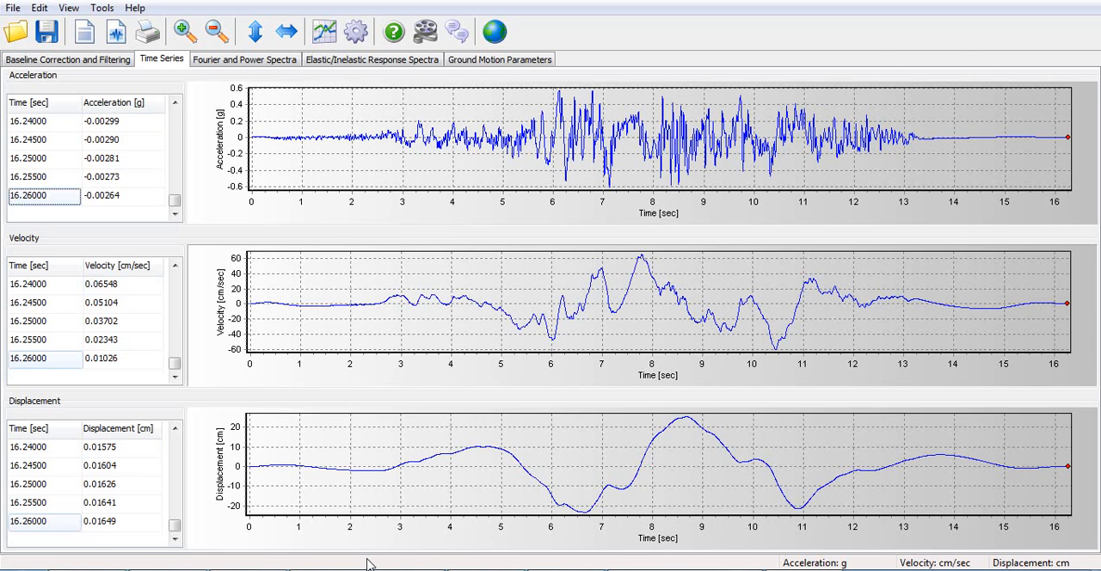
click(77, 568)
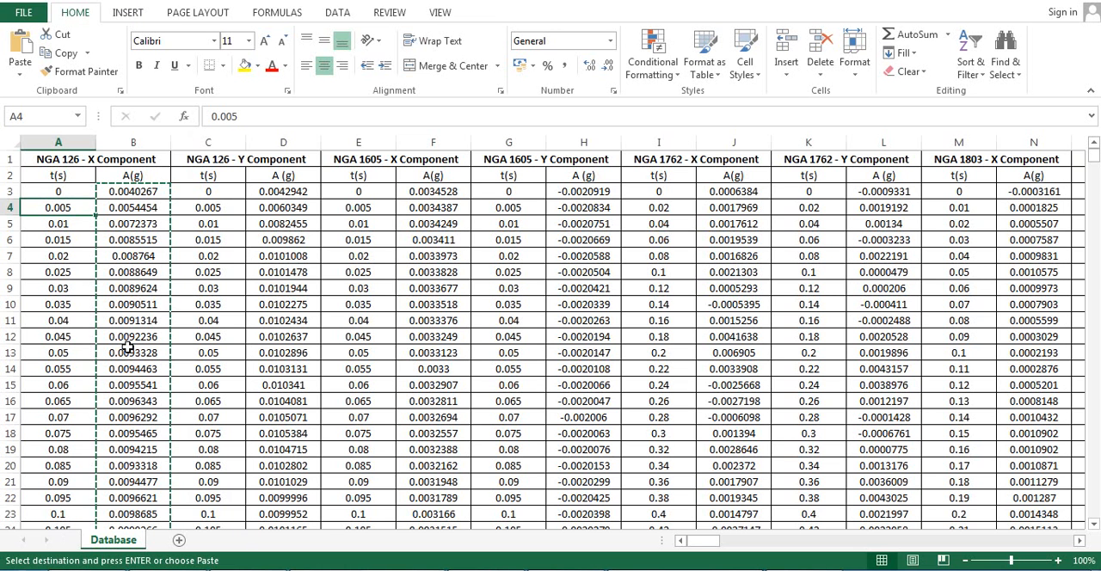
key(ctrl+Down)
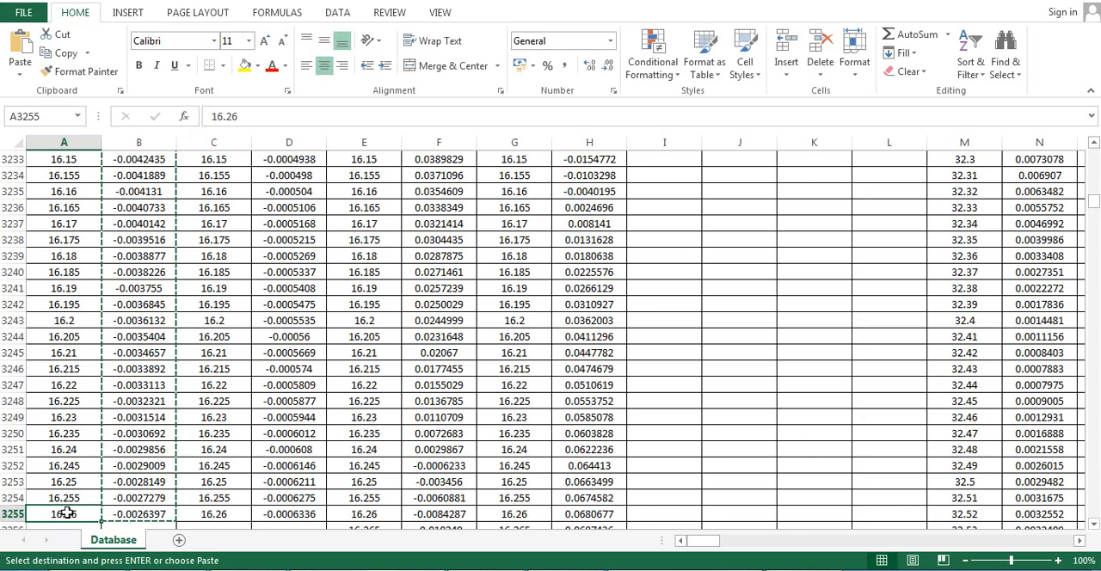
- Switch back to SeismoSignal and plot the elastic response spectrum at 5% damping, with acceleration against period
key(alt+Tab)
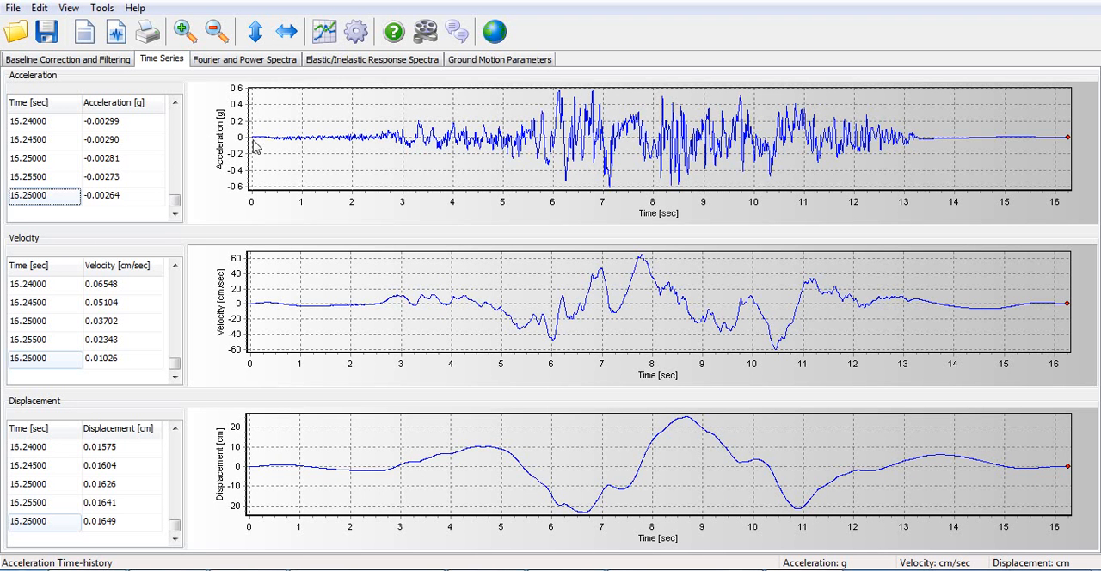
click(356, 63)
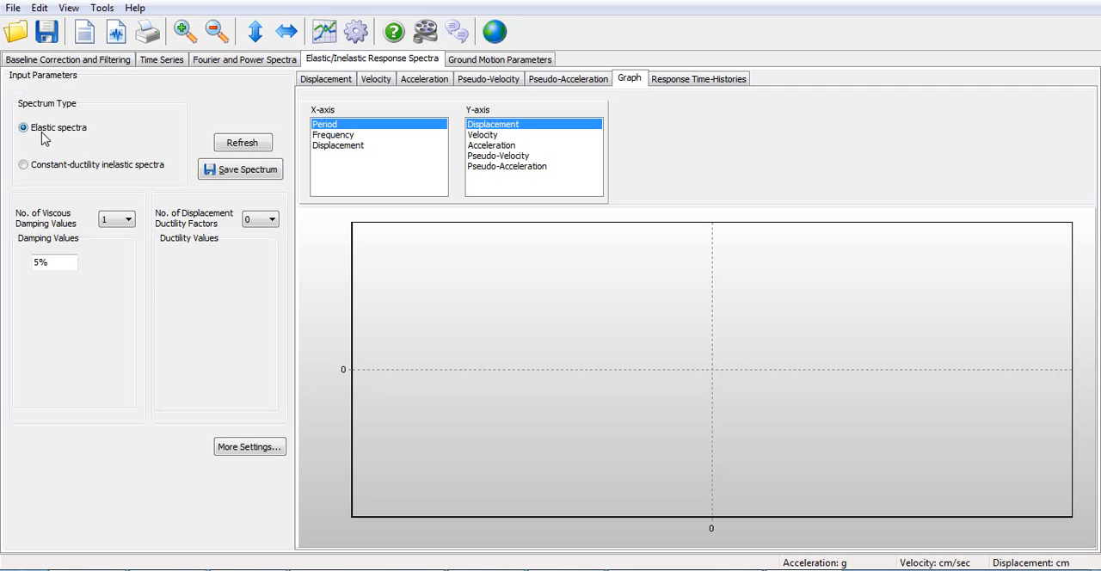
click(51, 269)
click(61, 270)
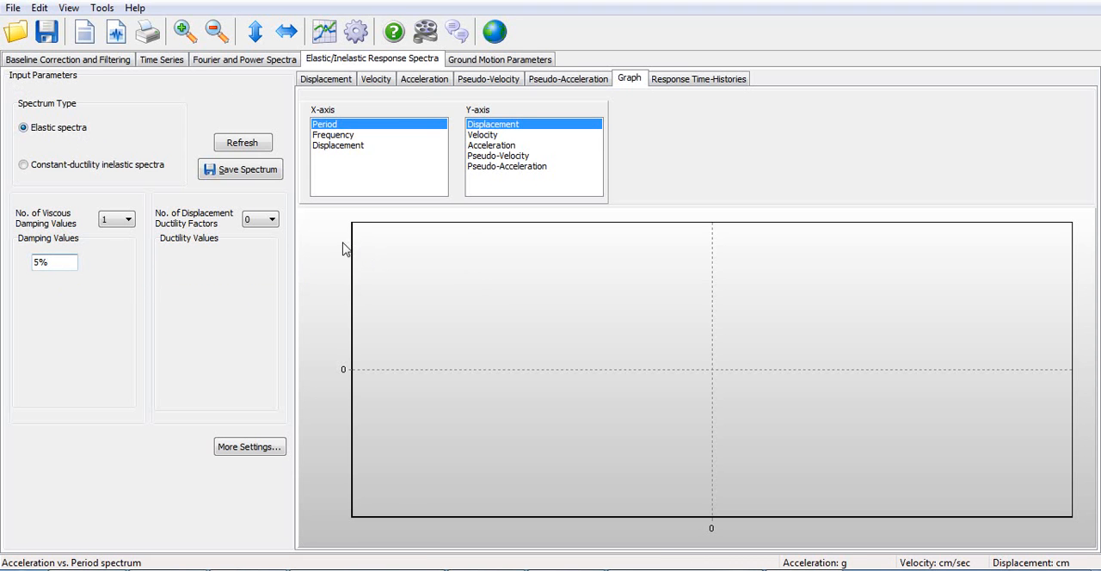
click(332, 125)
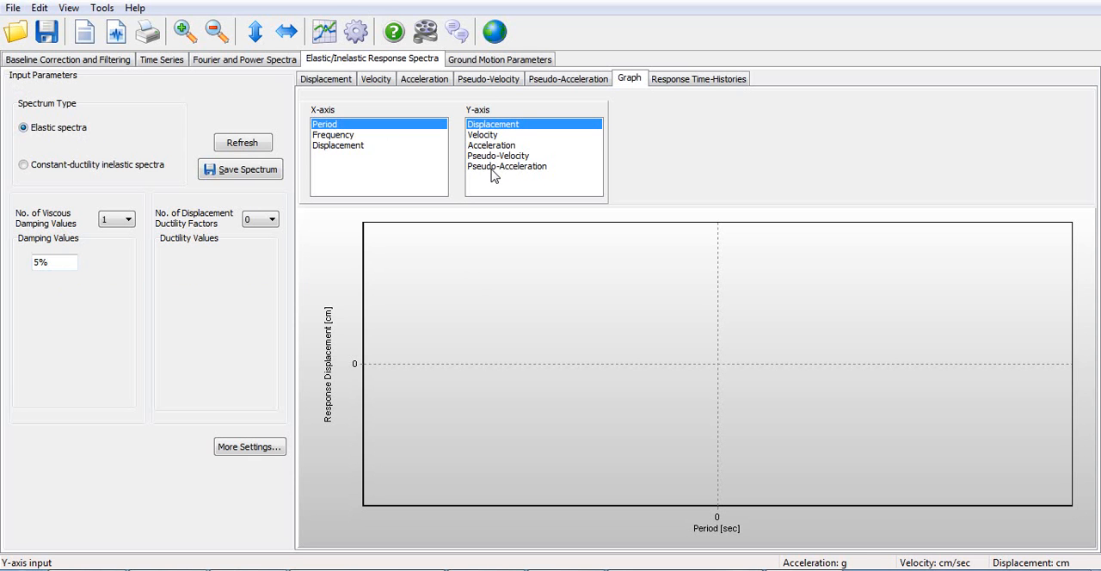
click(491, 145)
click(242, 144)
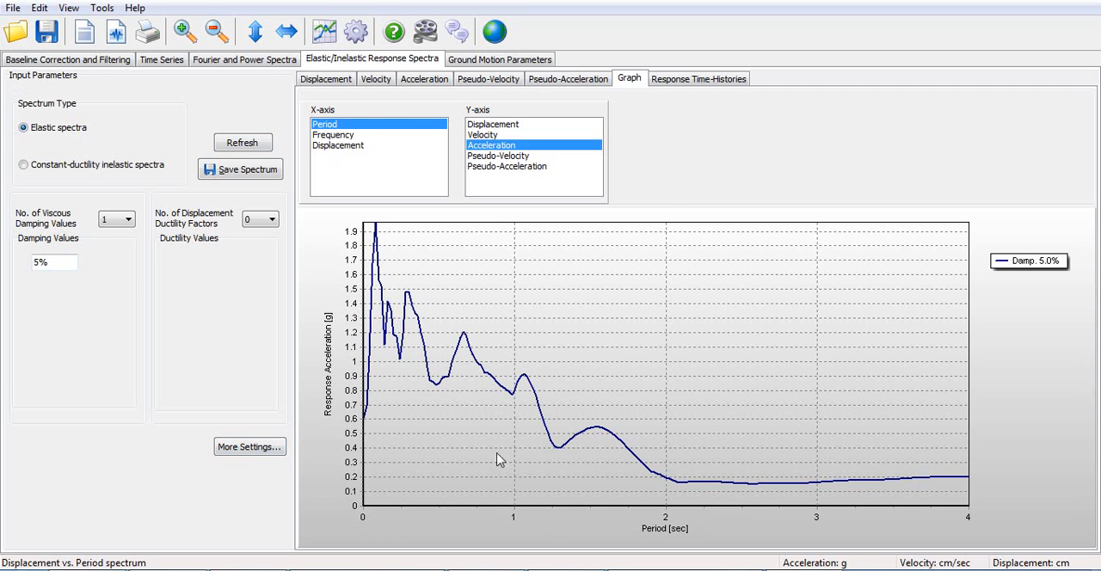
- Set the response spectrum's maximum period to 16.26 and its period step to 0.005, and recalculate the spectrum
click(241, 451)
drag(507, 199, 502, 204)
double_click(488, 224)
text(1)
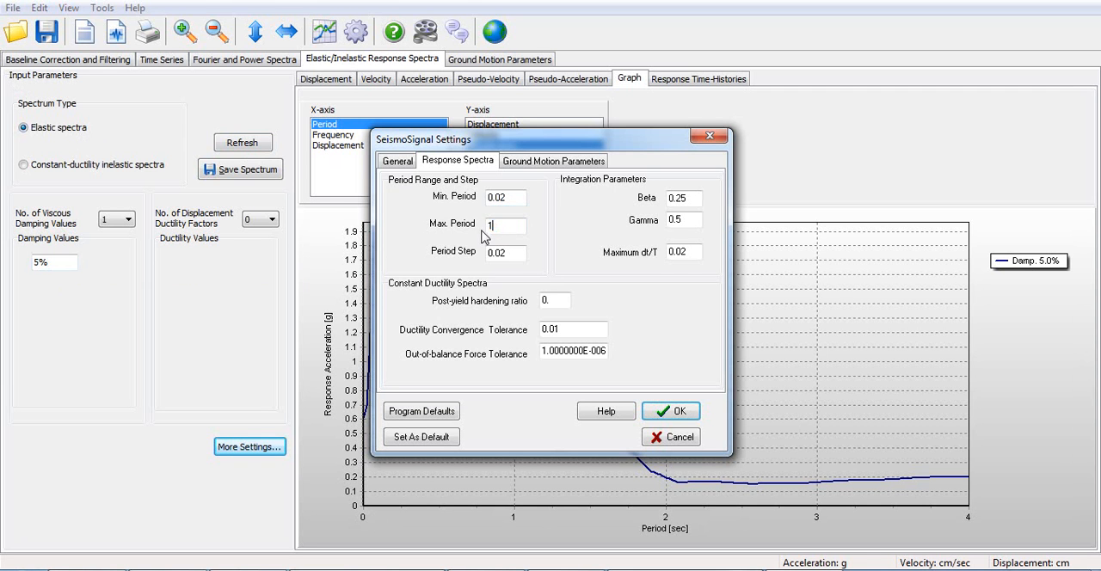
text(6.26)
click(514, 252)
drag(507, 251, 503, 248)
text(5)
click(669, 411)
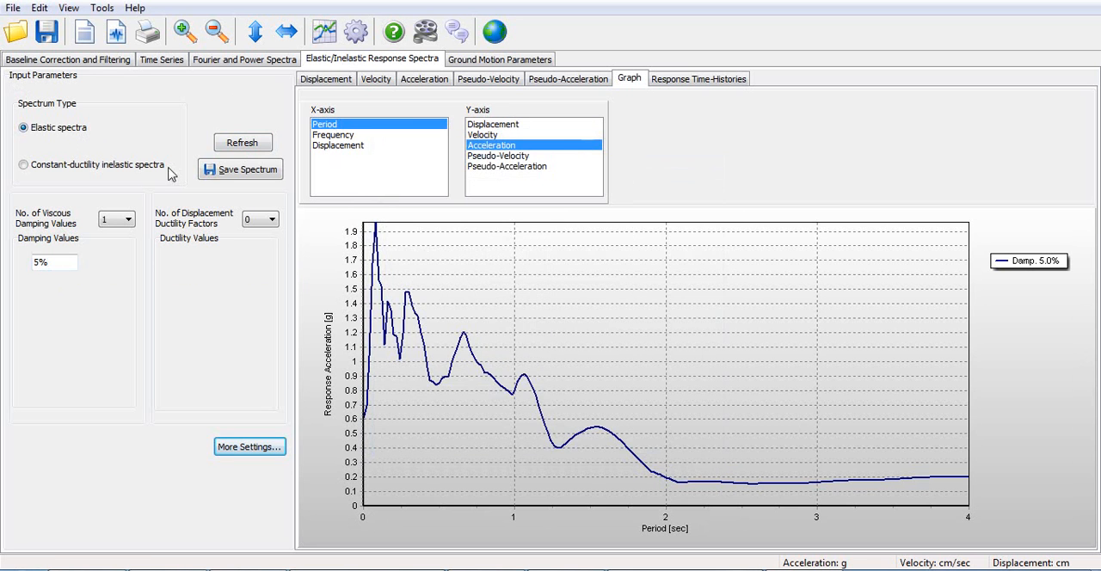
click(226, 147)
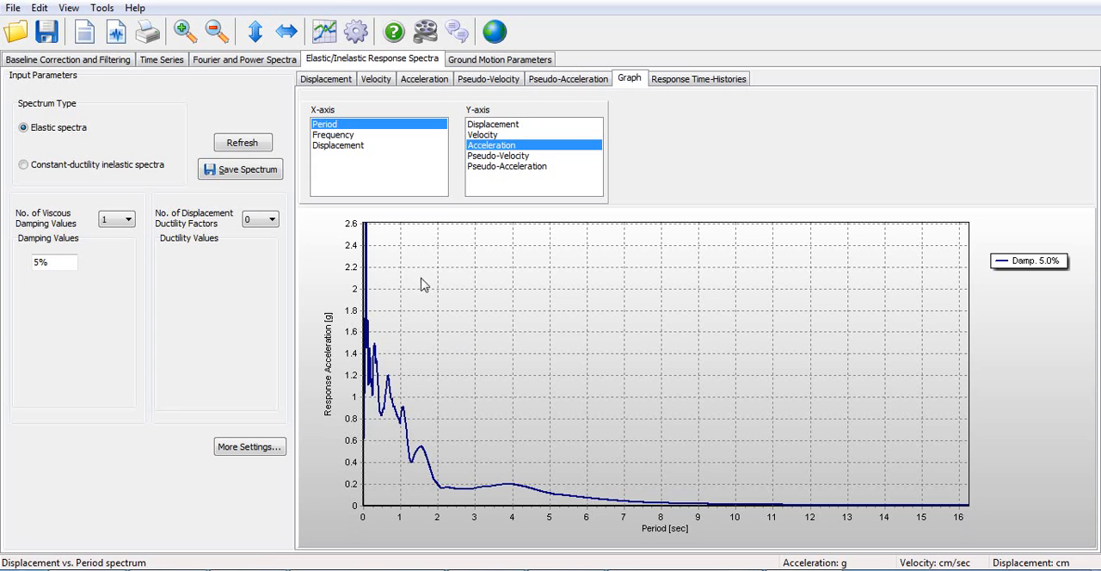
- Save the spectral values for all damping values with every output quantity as the text file "Response Sprectrum"
click(249, 171)
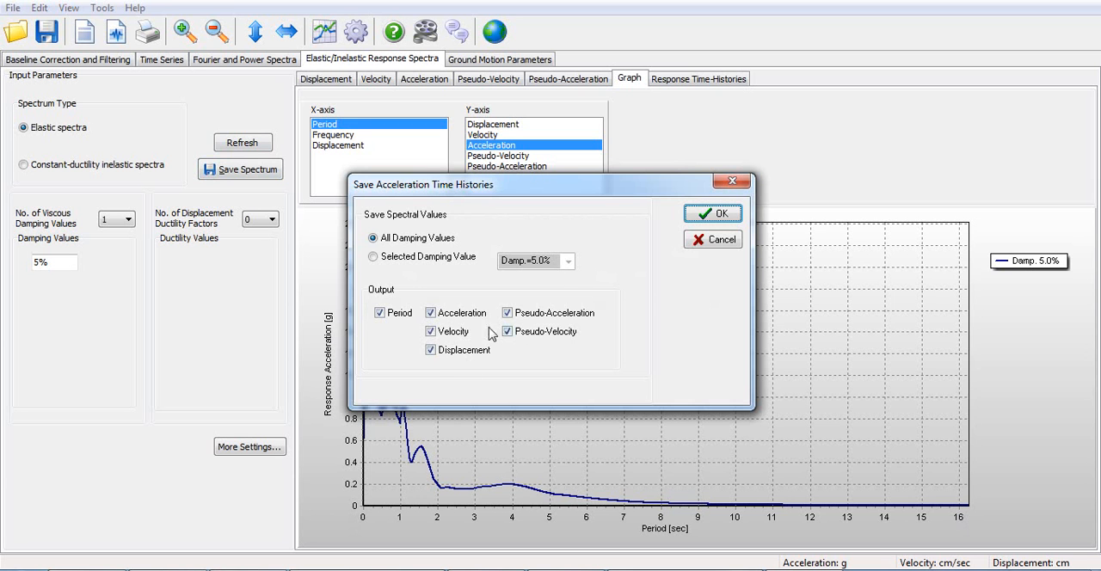
click(719, 215)
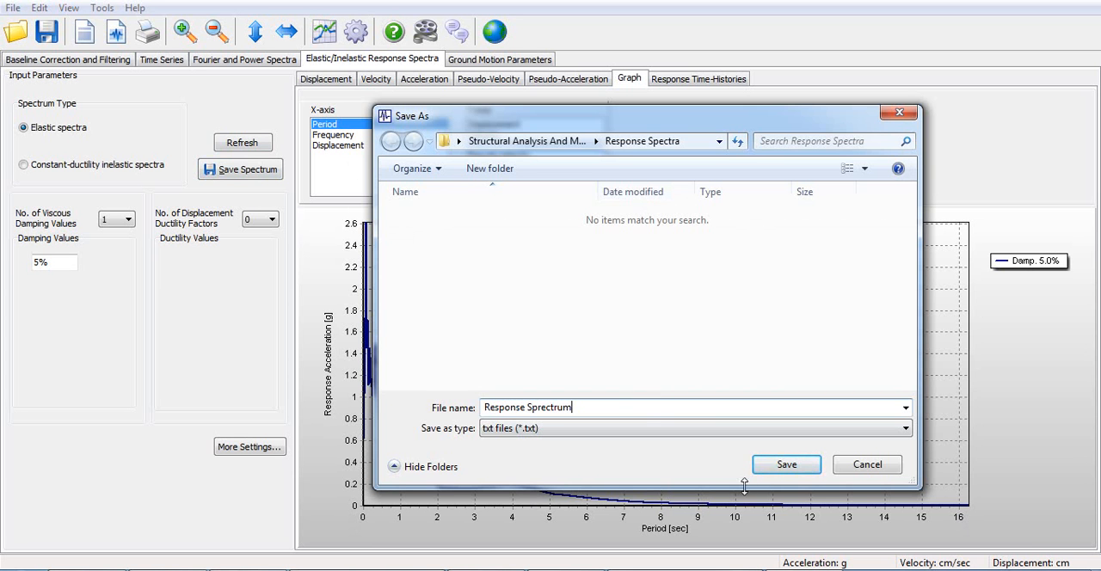
click(776, 469)
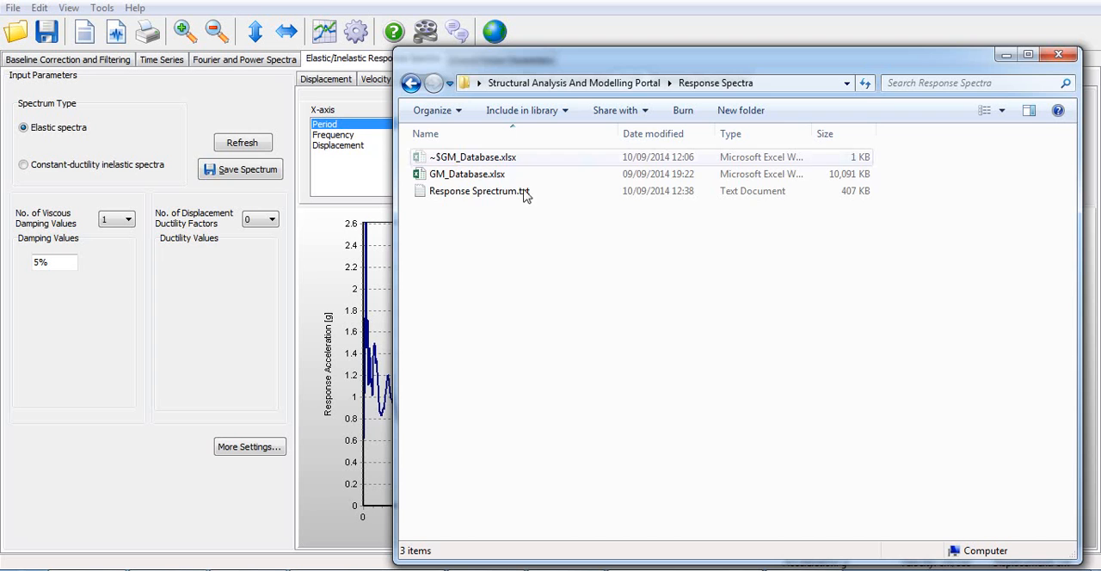
- Open Response Sprectrum.txt in Notepad, copy its entire contents and paste them into the blank Word document
double_click(511, 199)
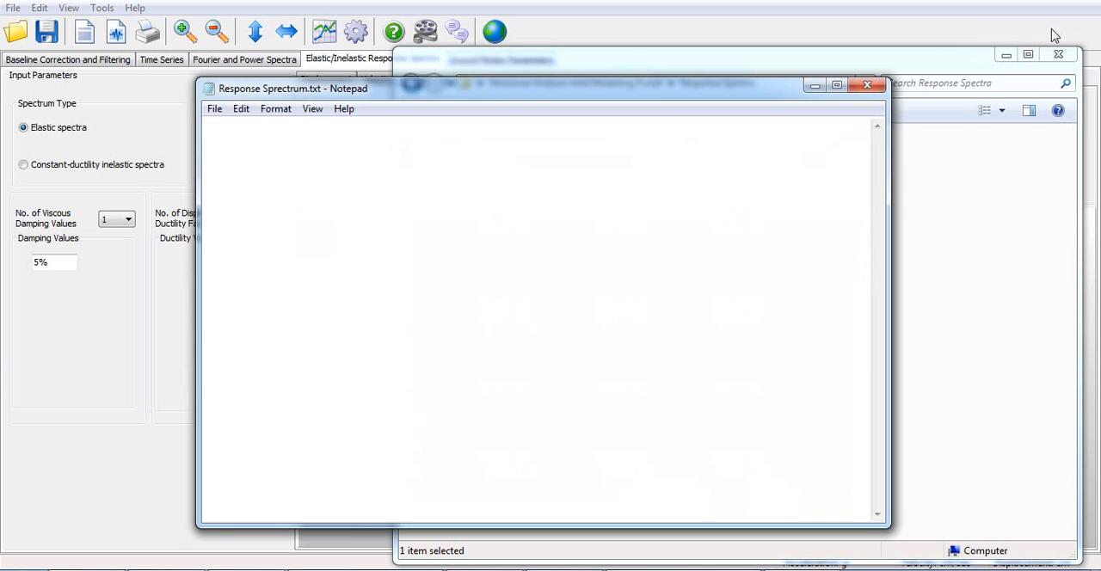
click(1005, 54)
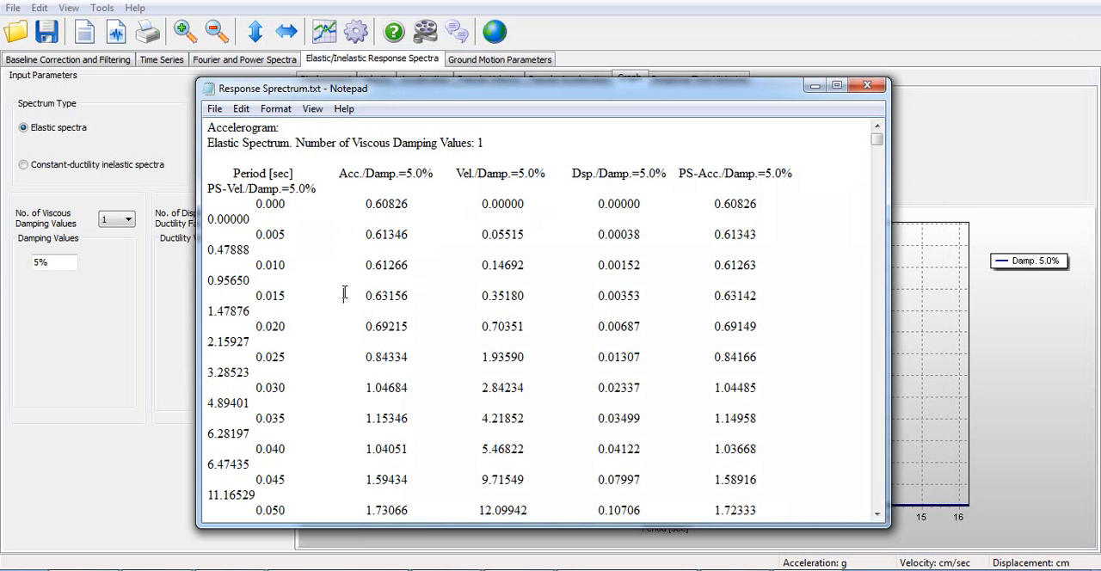
key(ctrl+a)
key(ctrl+c)
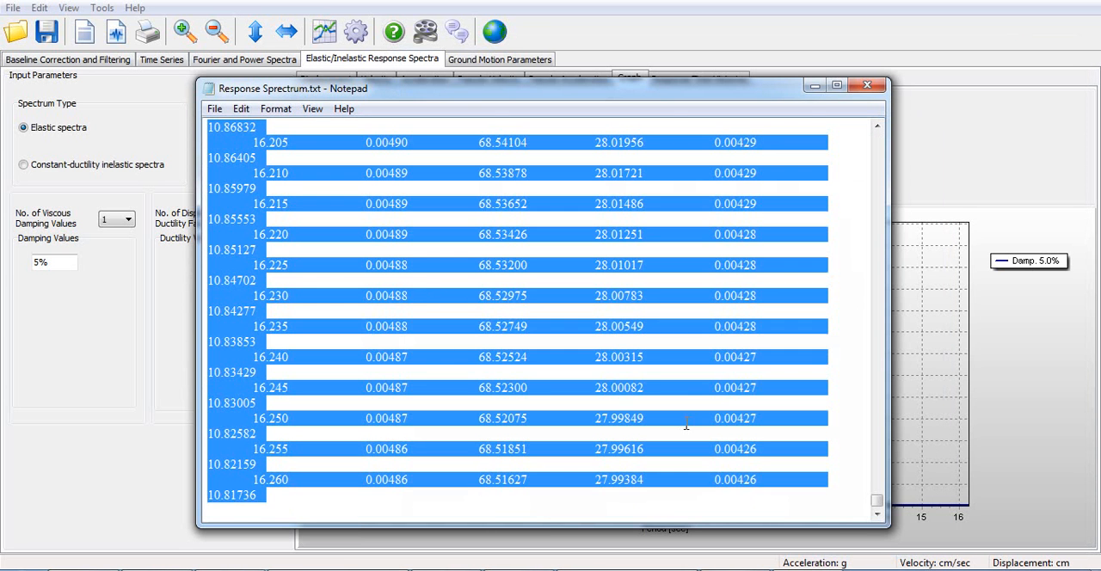
click(481, 568)
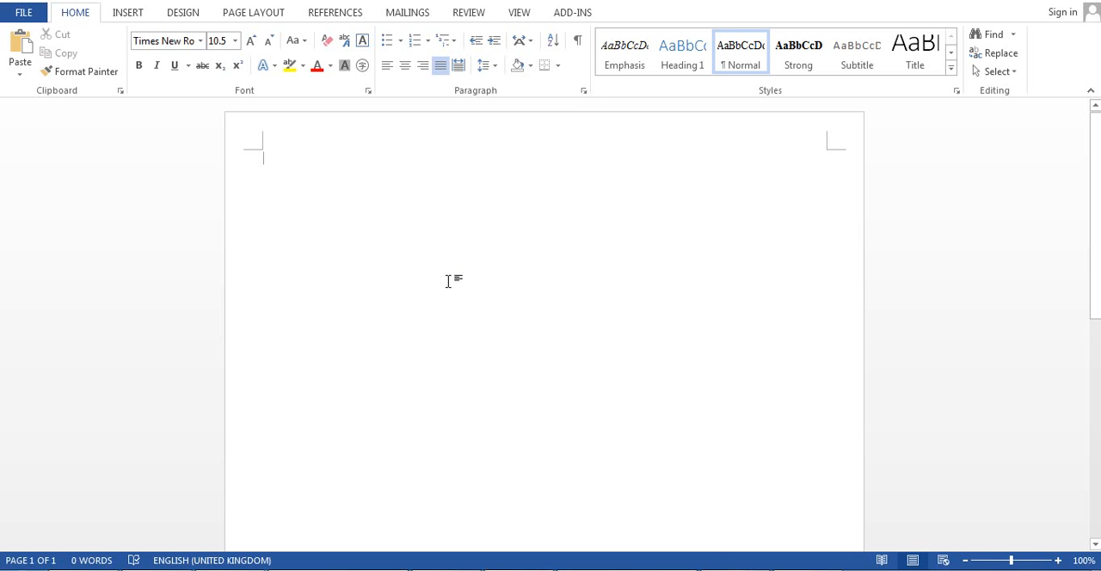
key(ctrl+v)
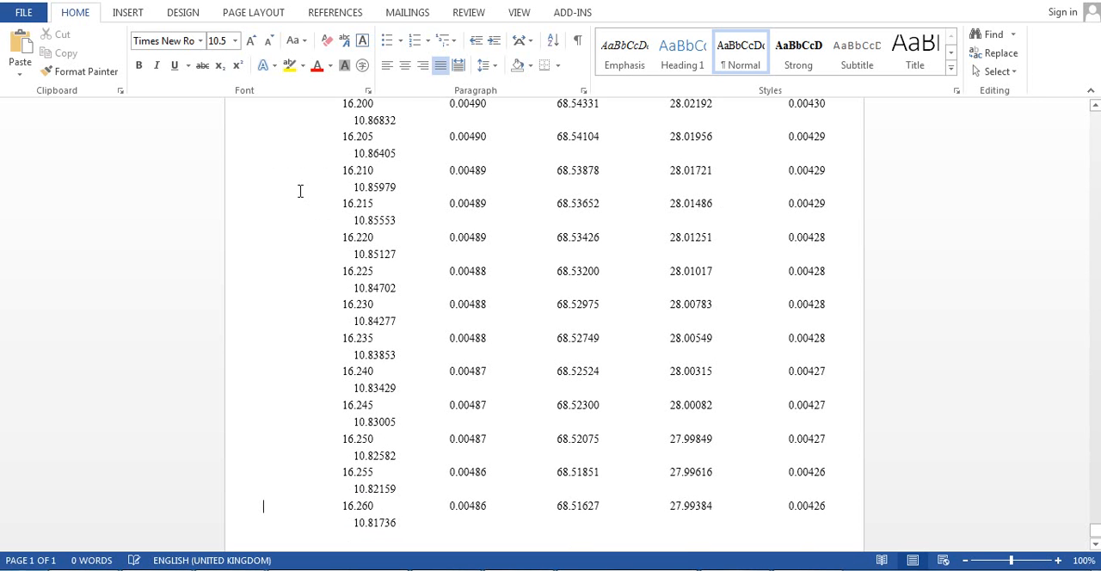
- Delete the accelerogram and elastic spectrum heading lines above the column headers in the Word document
drag(1092, 528, 1094, 117)
drag(194, 163, 189, 204)
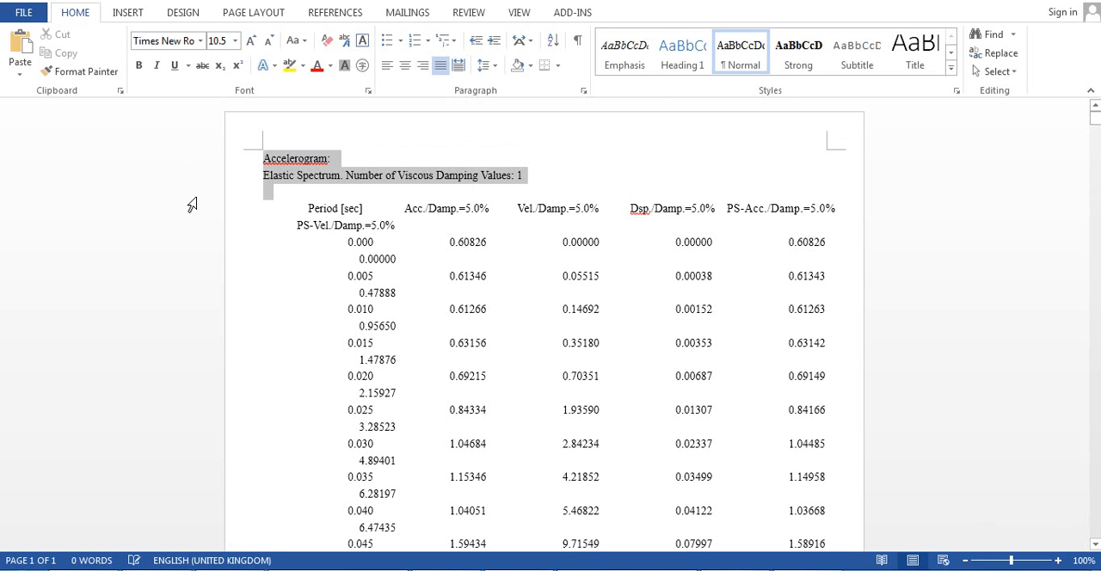
key(Delete)
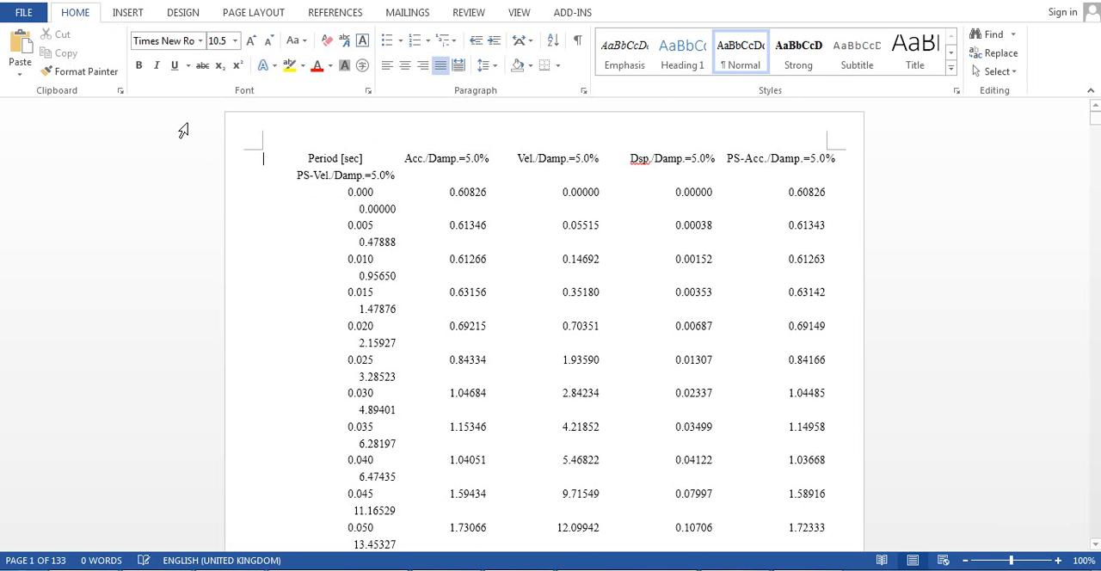
- Convert the entire text of the Word document into a seven-column table, separating the text at tabs
key(ctrl+a)
click(129, 13)
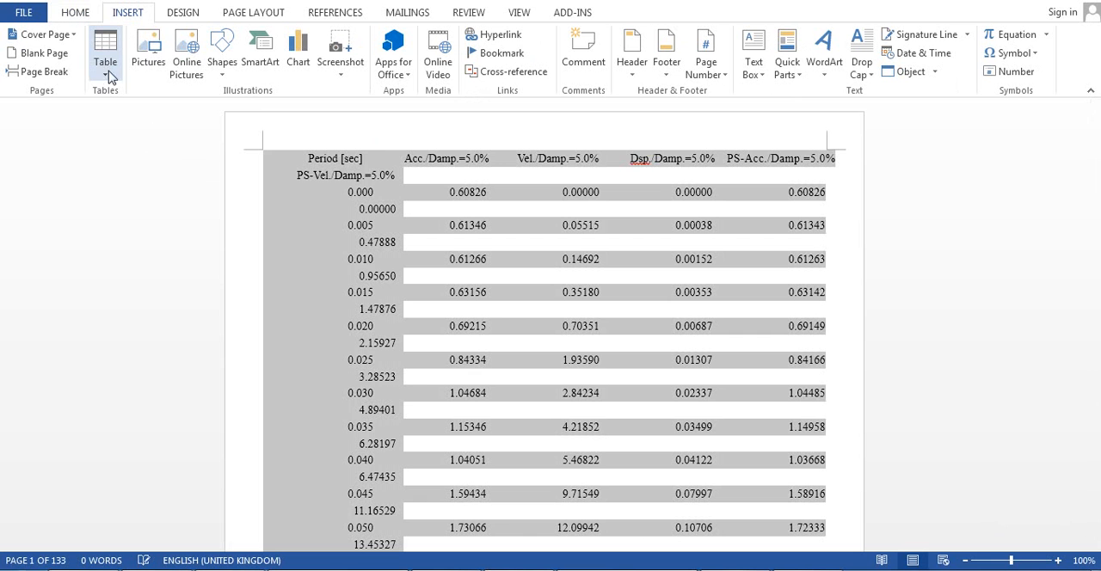
click(105, 75)
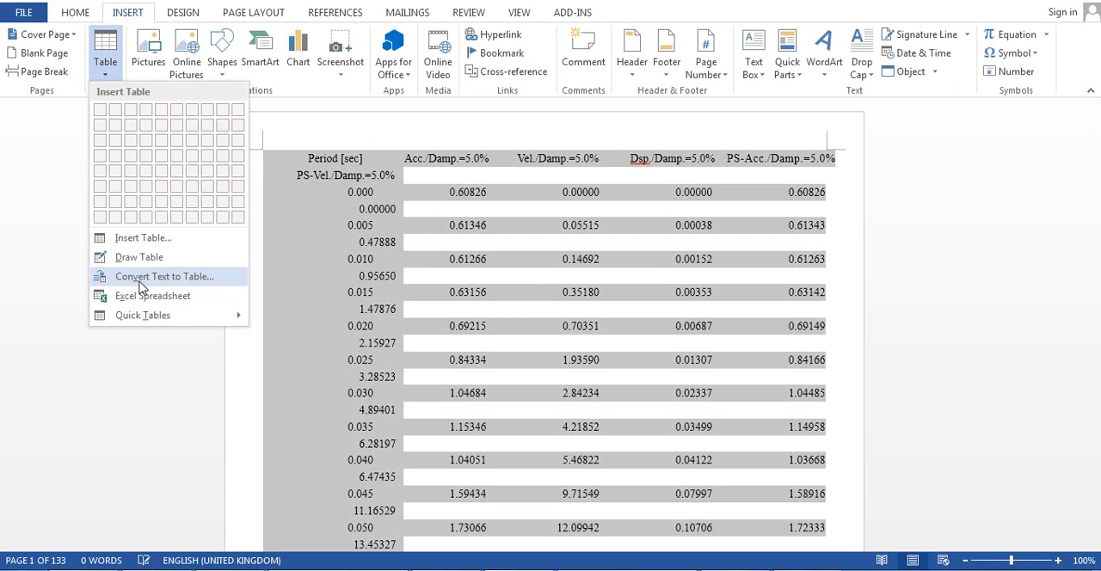
click(142, 276)
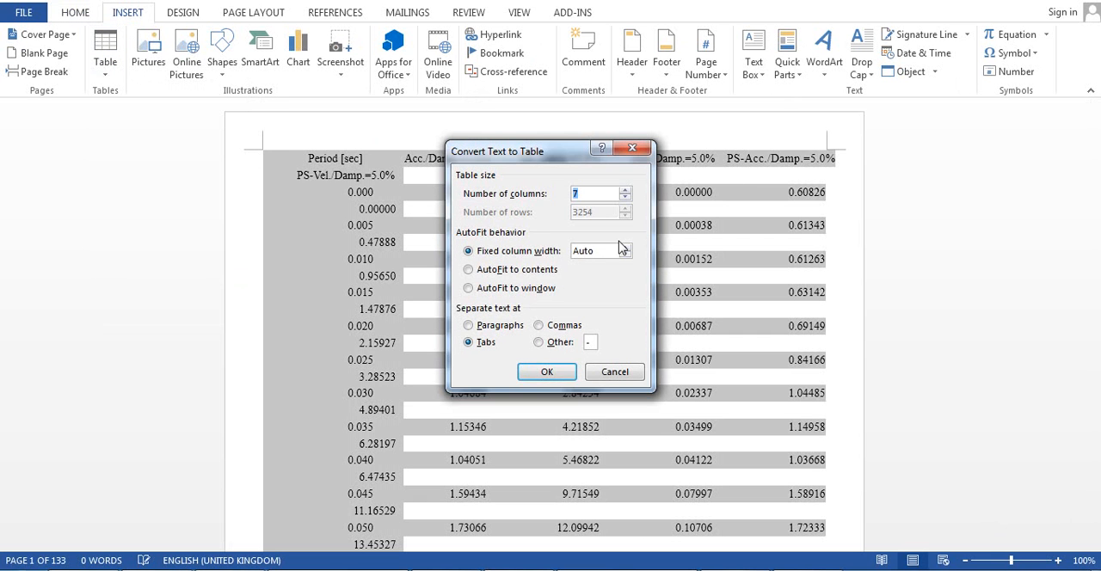
click(547, 372)
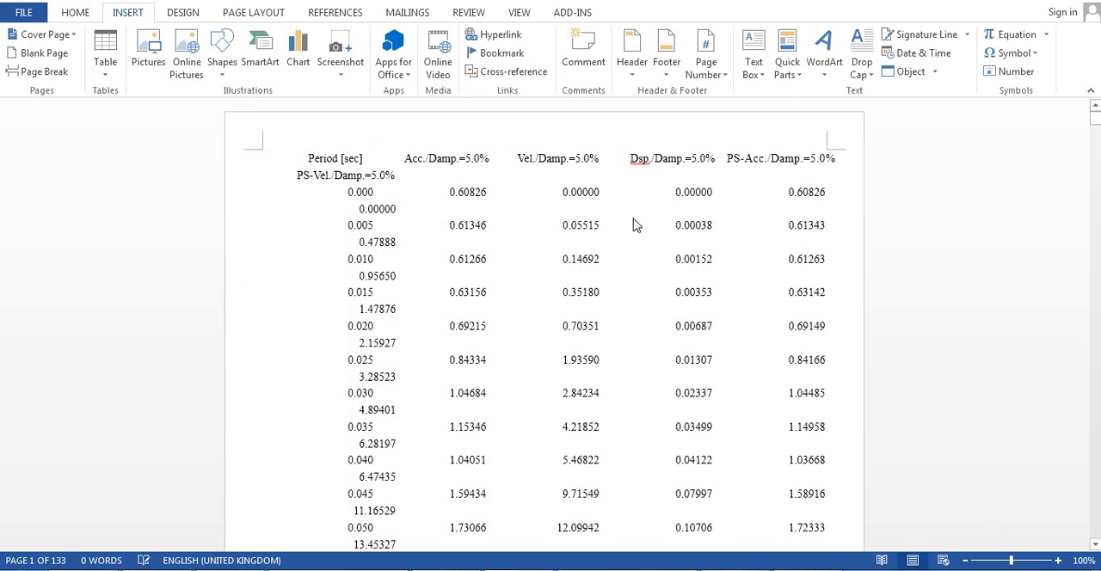
scroll(818, 234, down, 1)
scroll(810, 223, up, 1)
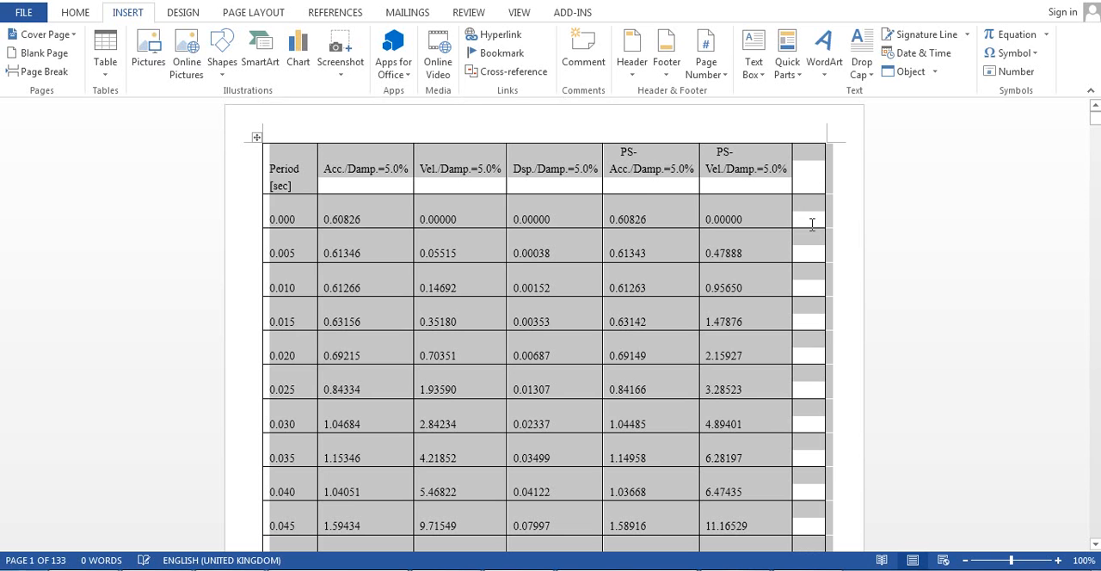
drag(1094, 119, 1069, 426)
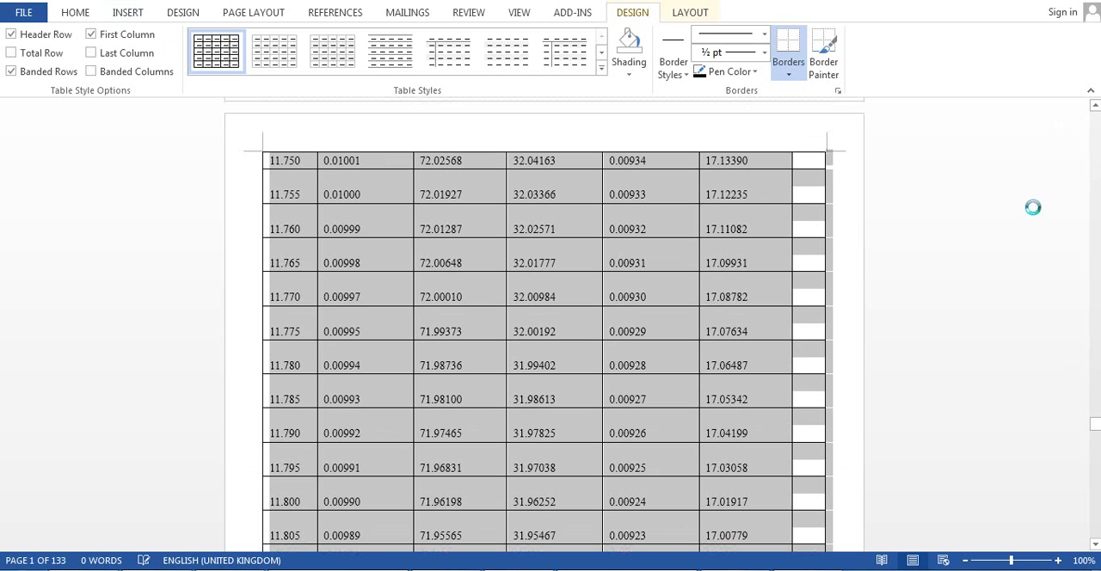
drag(1097, 428, 1094, 112)
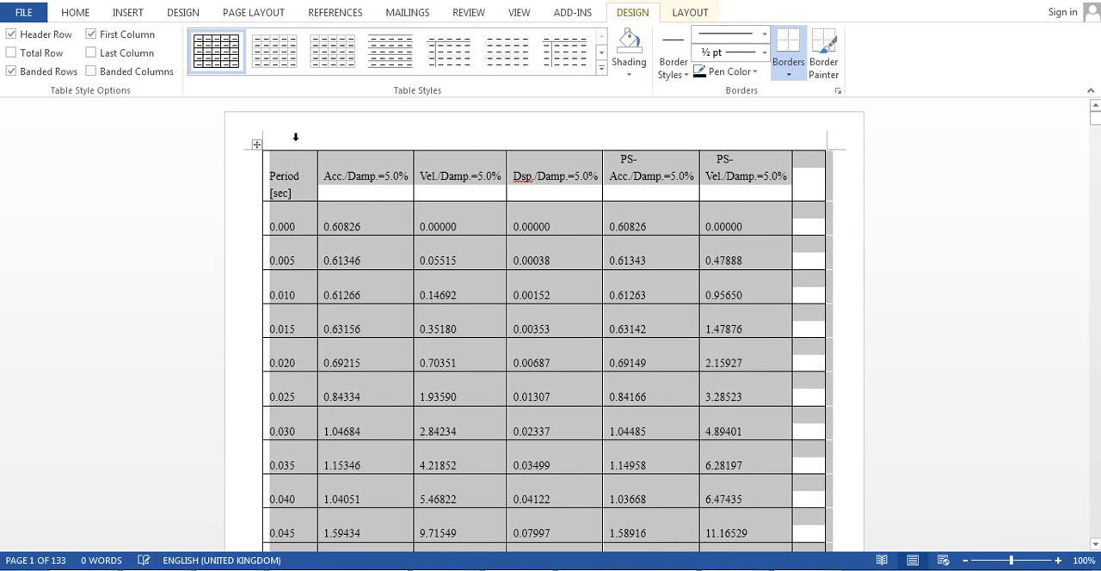
- Select the table columns from Period to PS-Vel., switch to the blank Excel sheet and paste the copied spectrum data at cell A1
click(294, 136)
shift+click(767, 147)
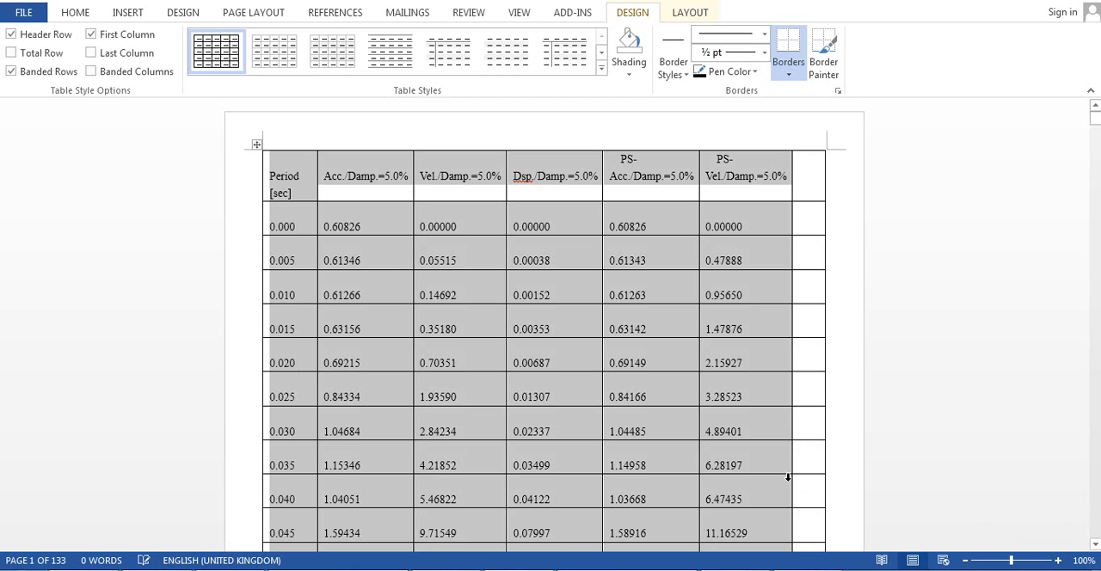
click(326, 570)
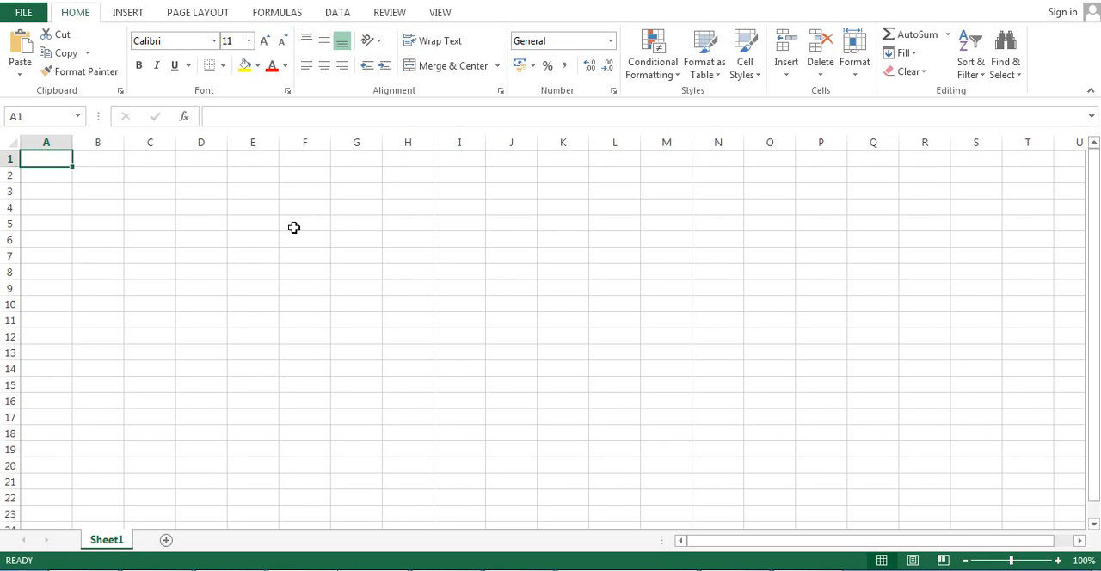
key(ctrl+v)
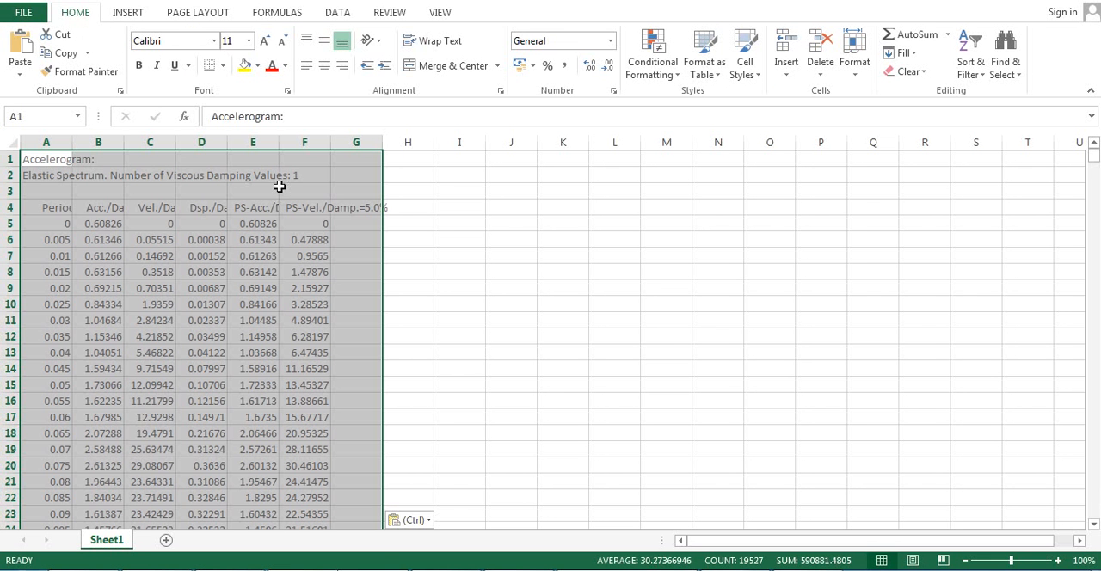
click(406, 521)
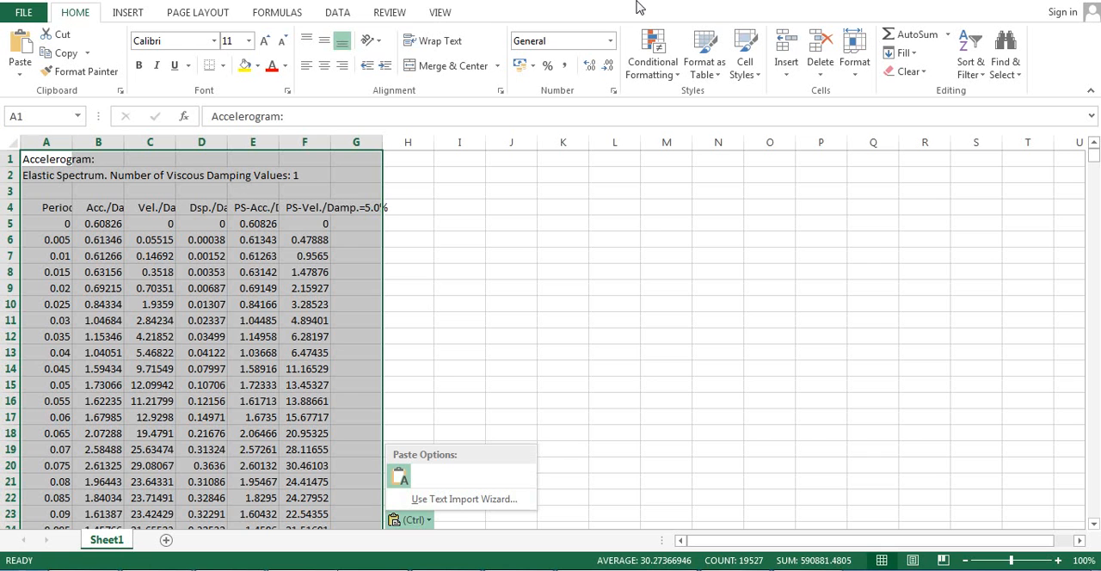
click(399, 476)
click(456, 222)
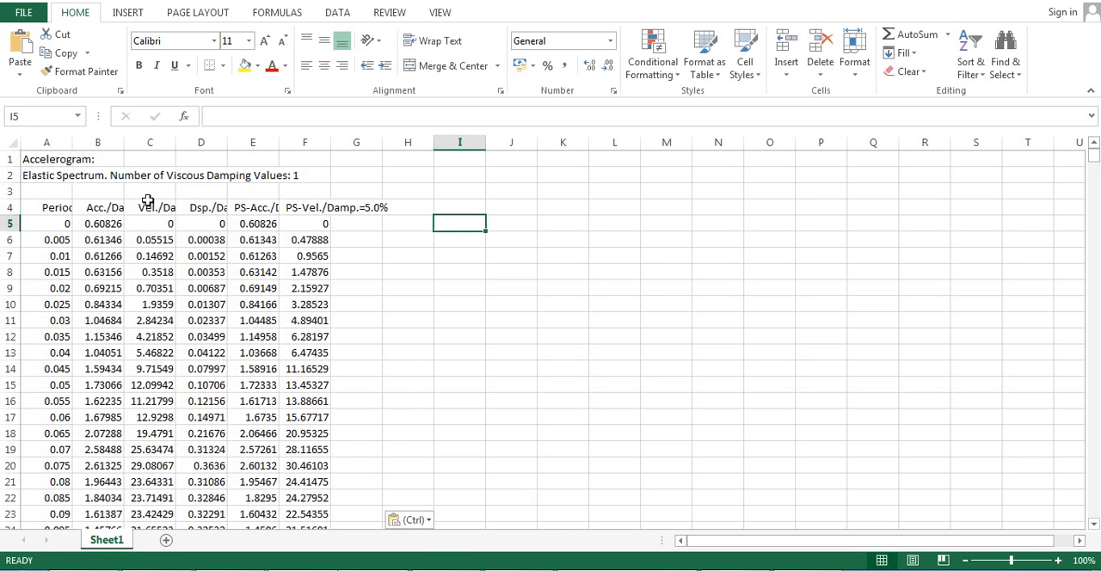
- Delete rows 1 to 3, holding the accelerogram and elastic spectrum headings, above the column headers
click(55, 210)
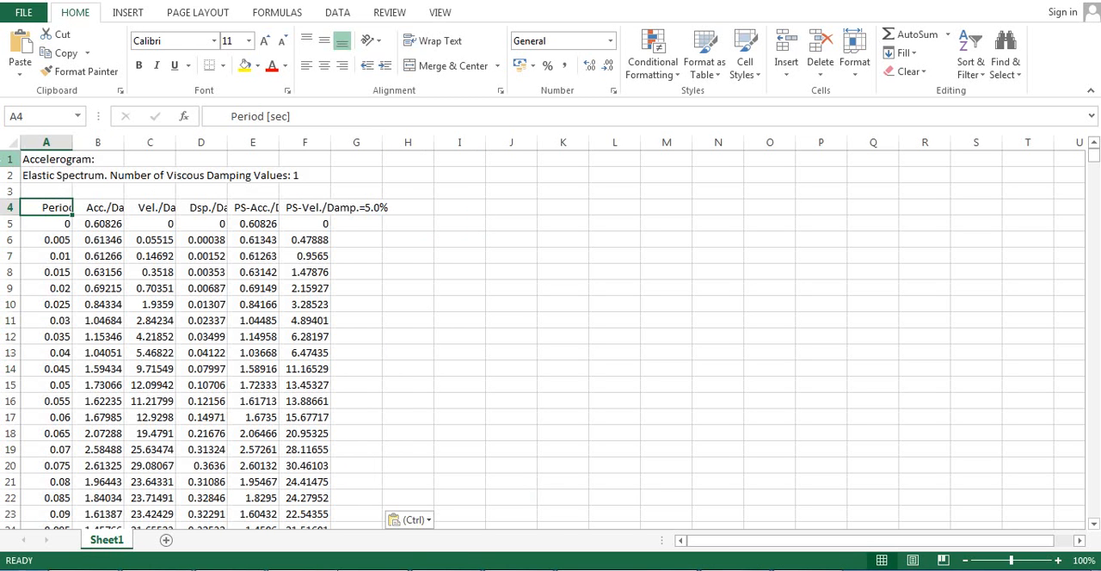
drag(11, 159, 11, 191)
right_click(9, 184)
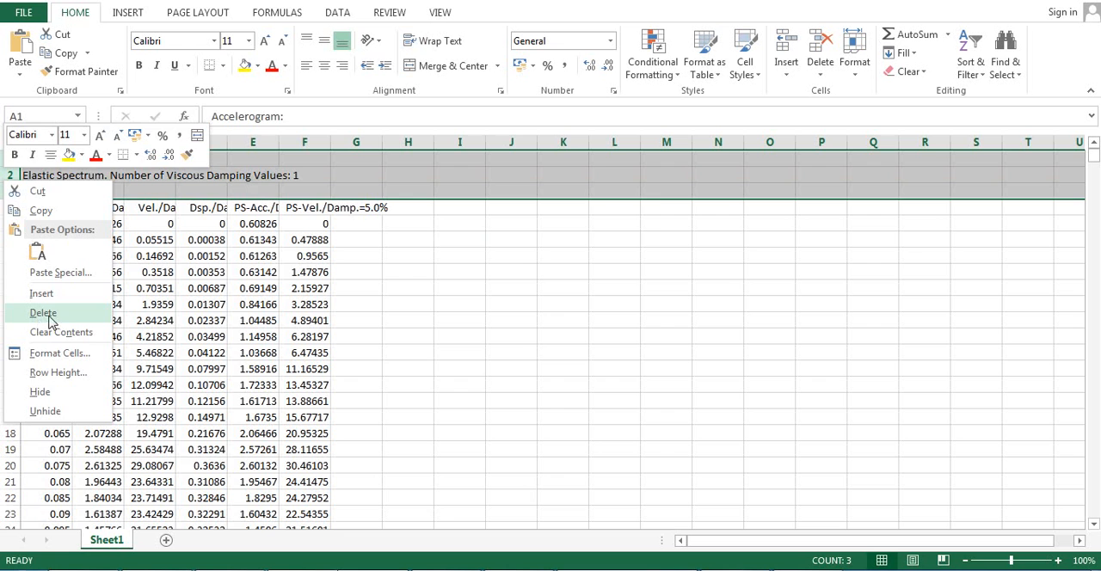
click(51, 317)
click(150, 191)
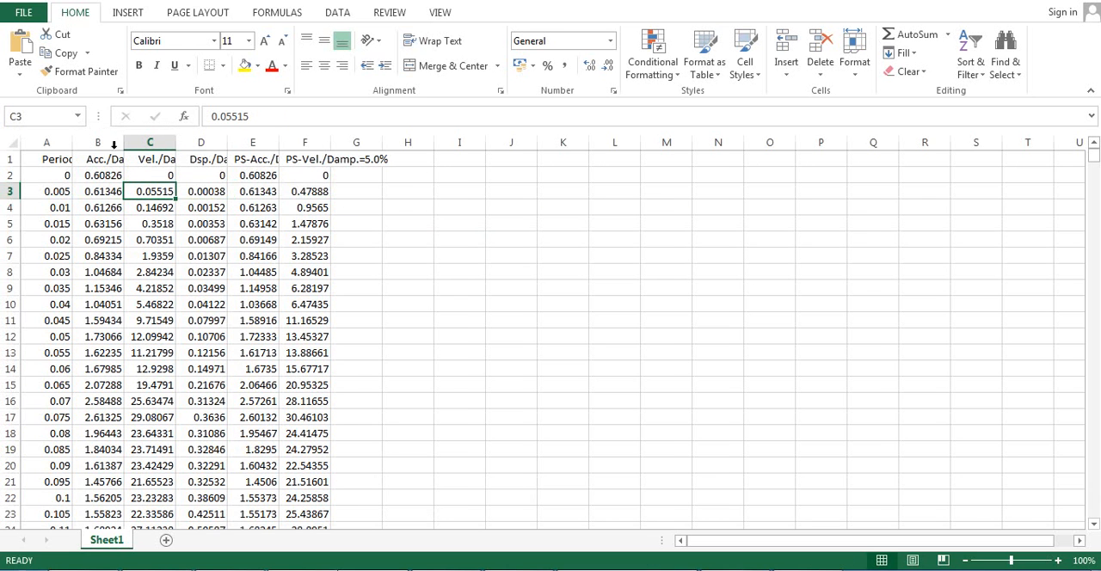
- Auto-fit the widths of columns A to F so their full header texts fit
double_click(72, 140)
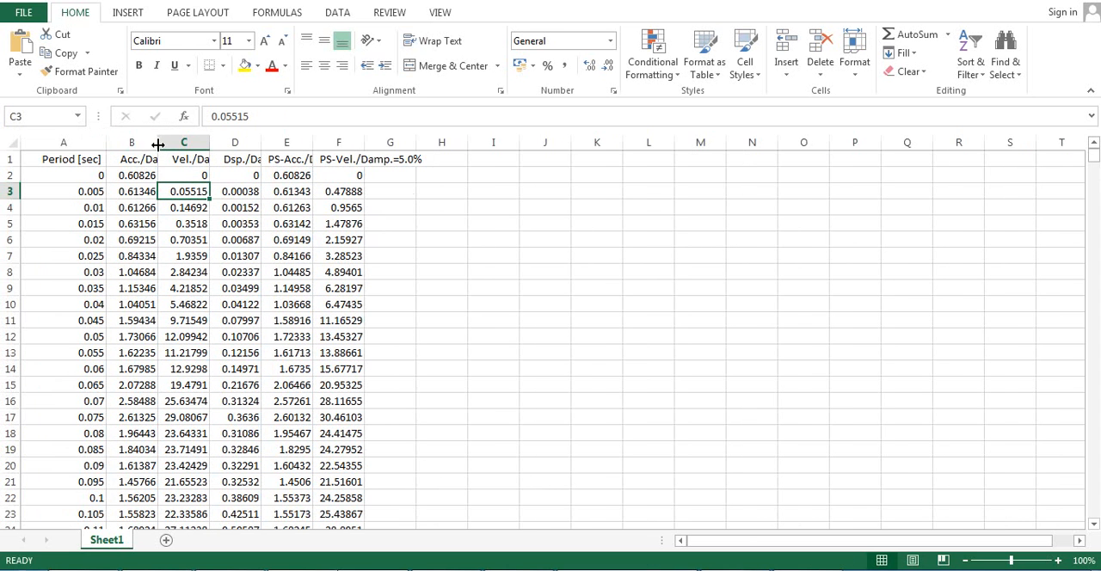
double_click(158, 143)
double_click(262, 143)
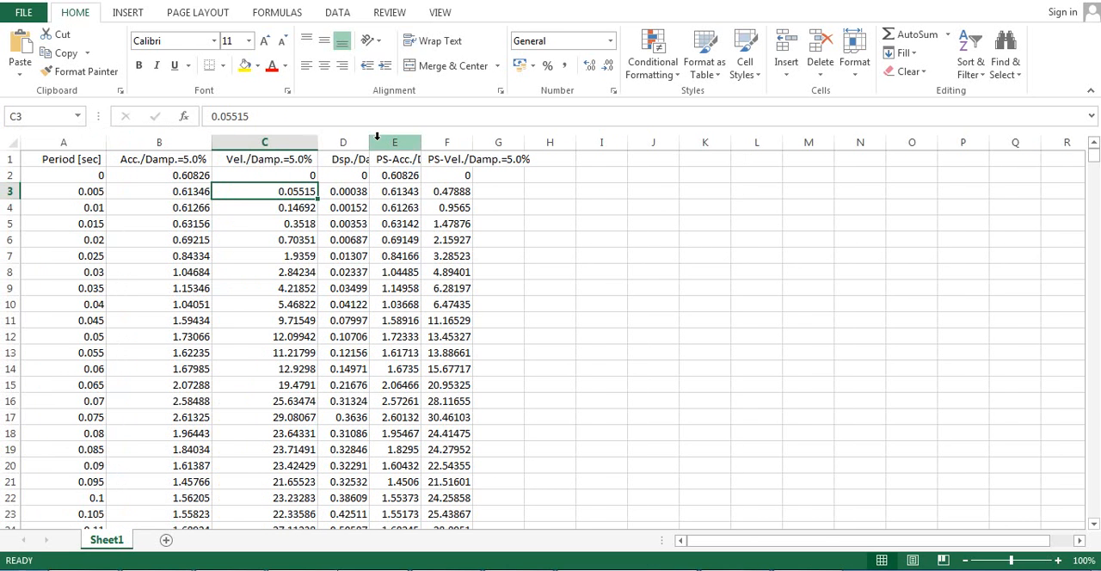
double_click(369, 142)
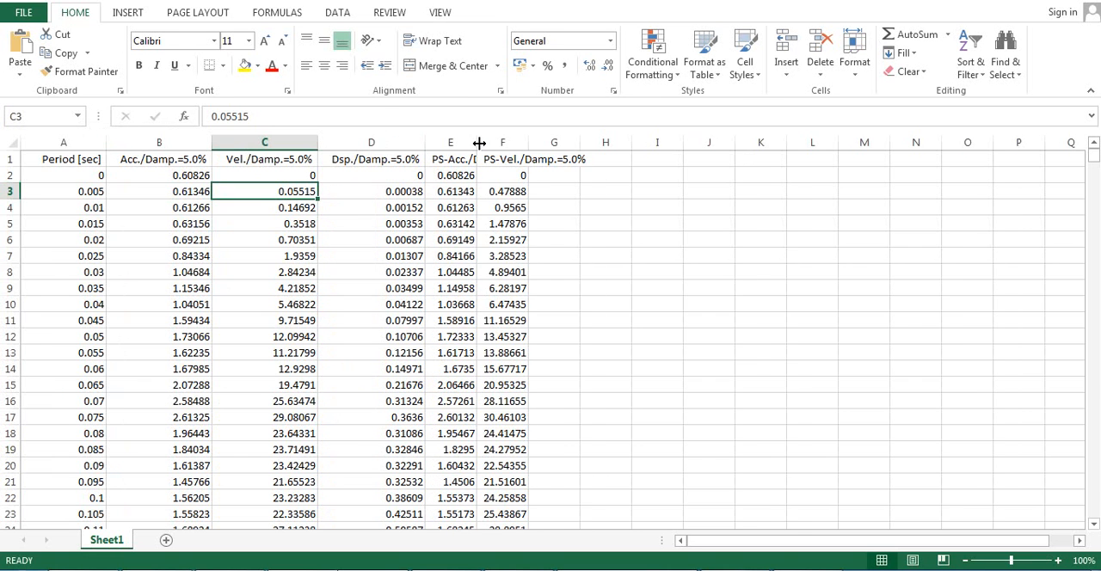
double_click(474, 142)
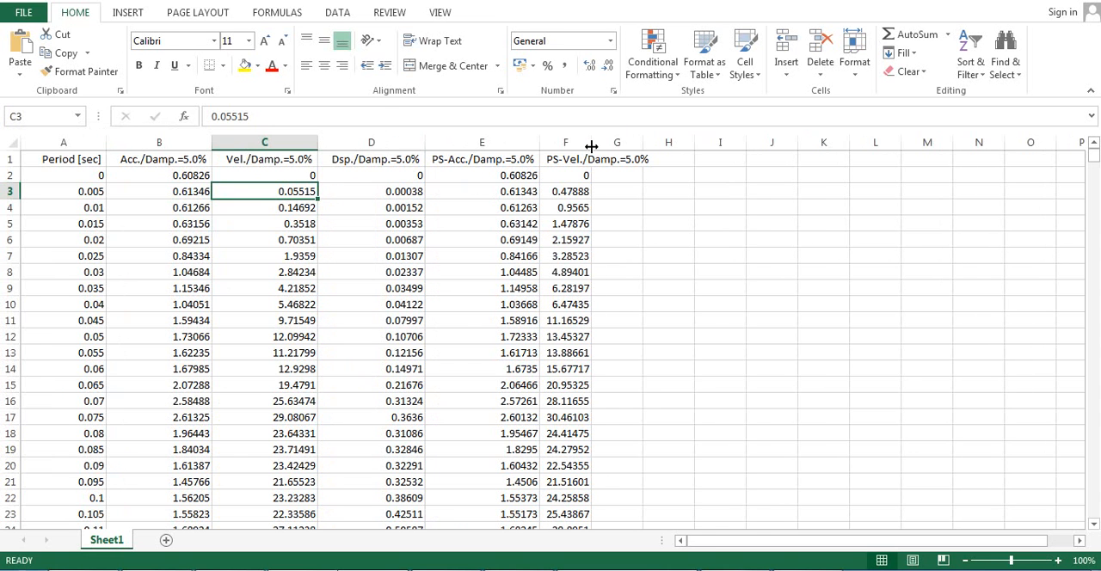
double_click(591, 142)
click(803, 177)
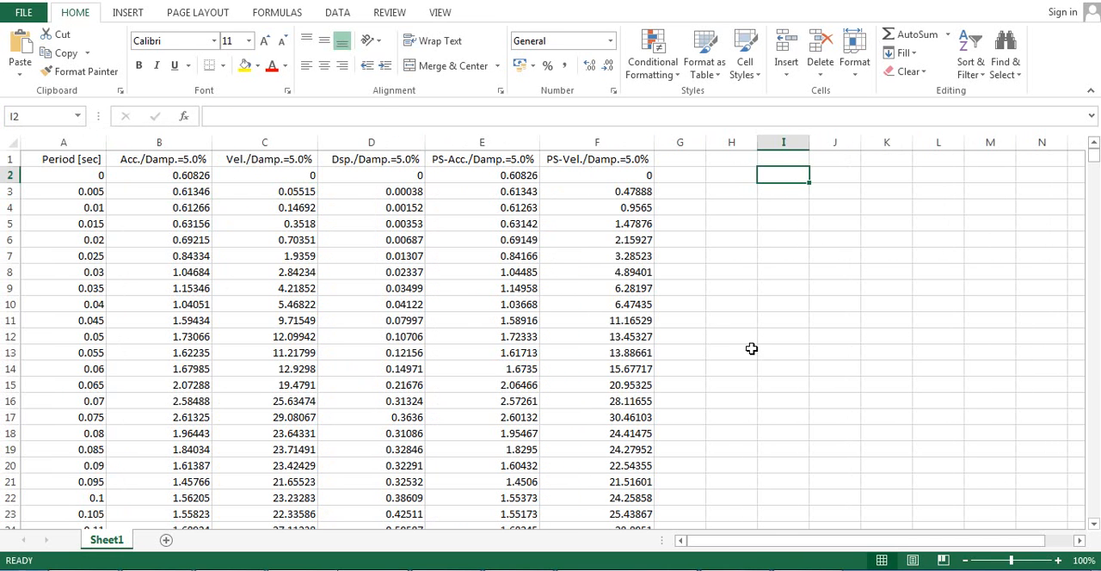
- Compare the acceleration versus period spectrum graph in SeismoSignal with the spectral data table in Excel
click(757, 569)
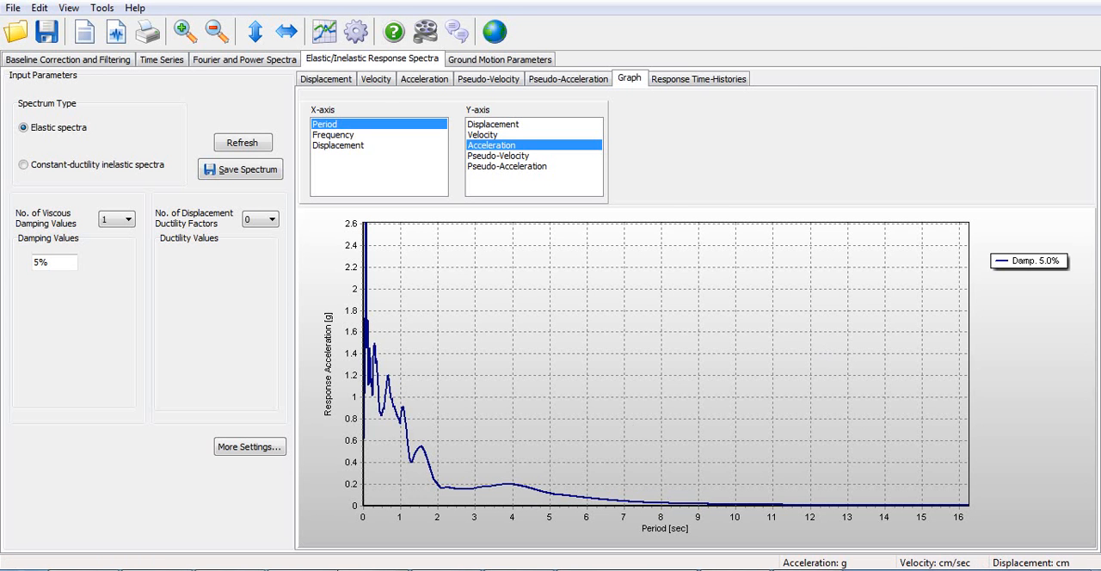
click(386, 570)
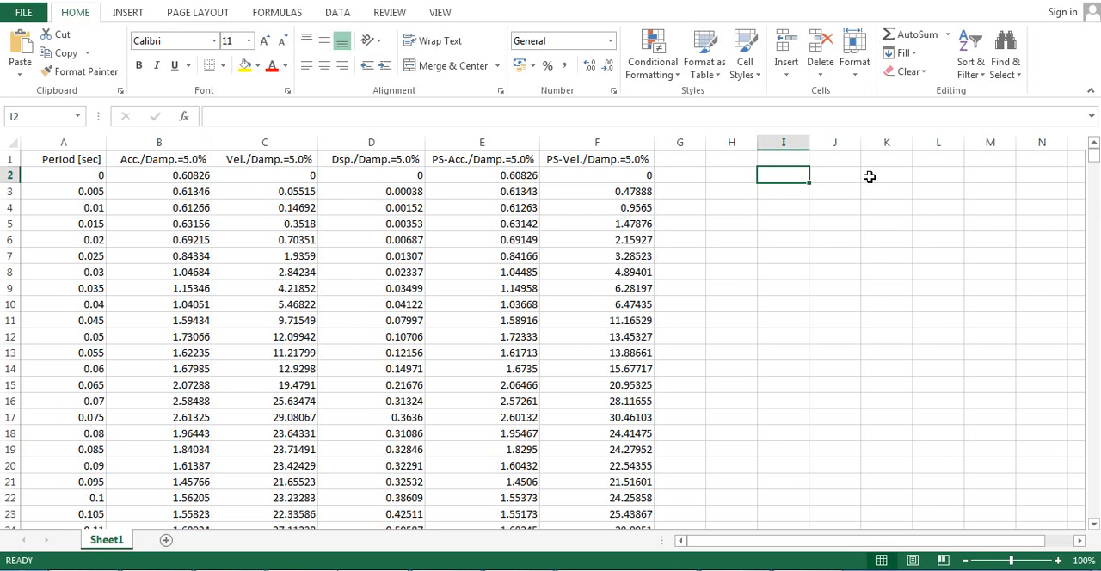
click(771, 161)
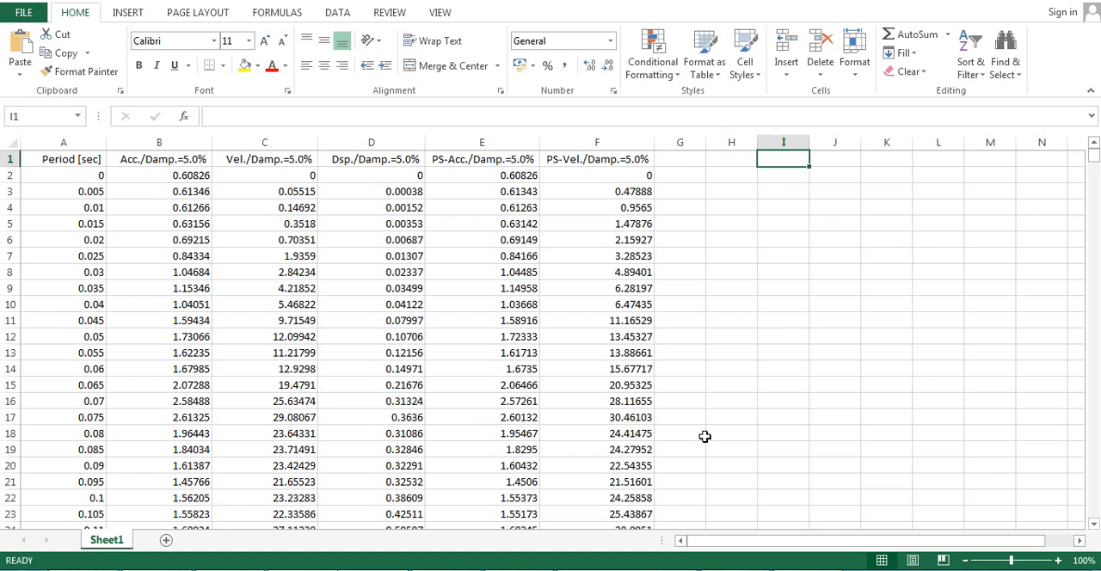
click(516, 569)
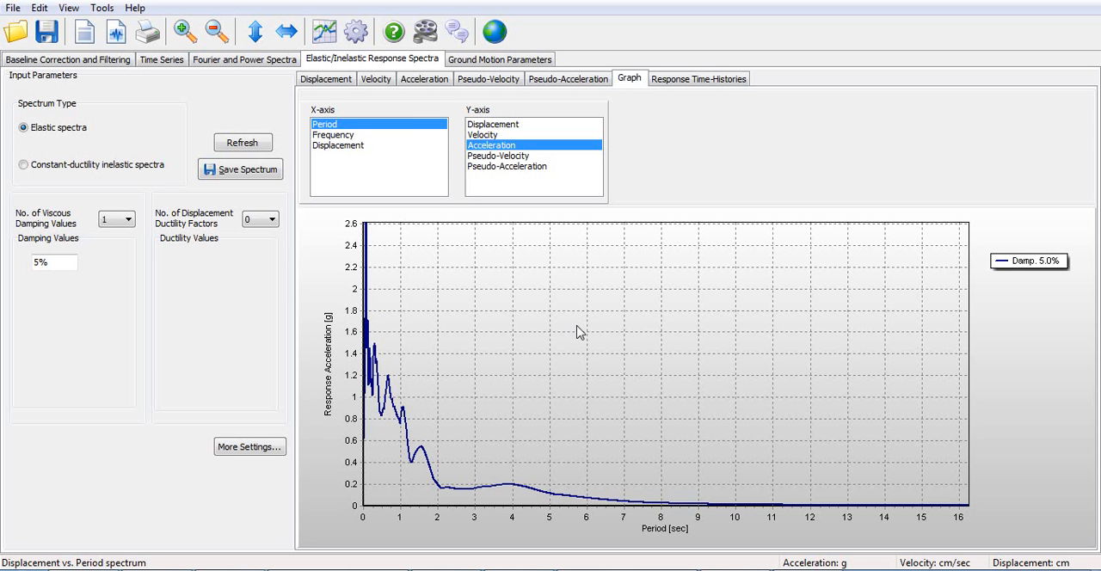